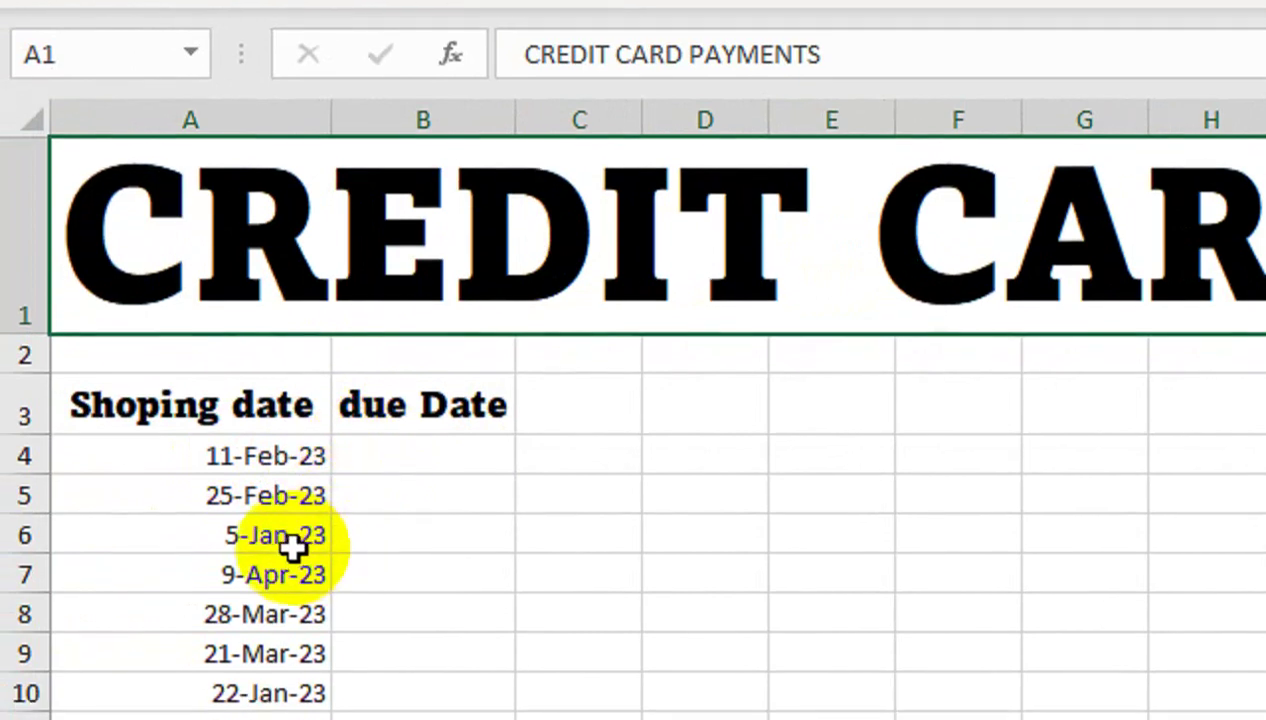
Begin B4's formula as =IF(DAY(A4)>=5 after checking A4's stored date value.
{"action": "left_click", "coordinate": [292, 543]}
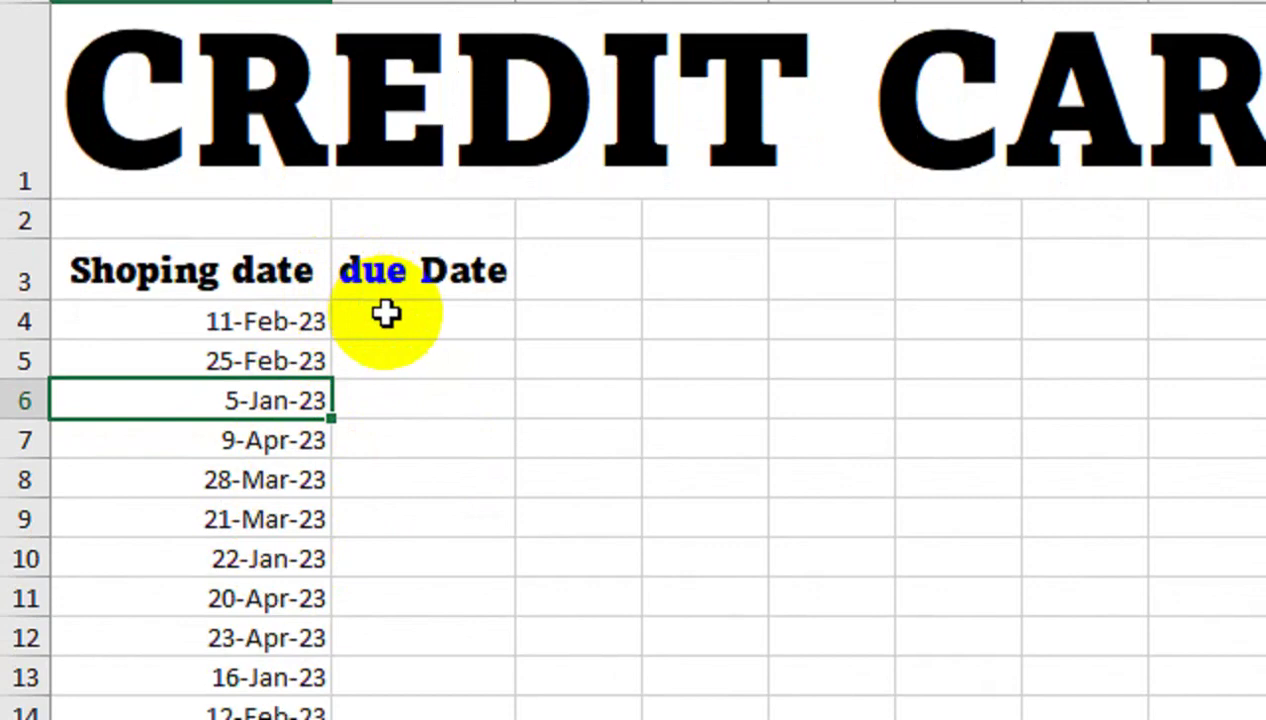
{"action": "left_click", "coordinate": [396, 318]}
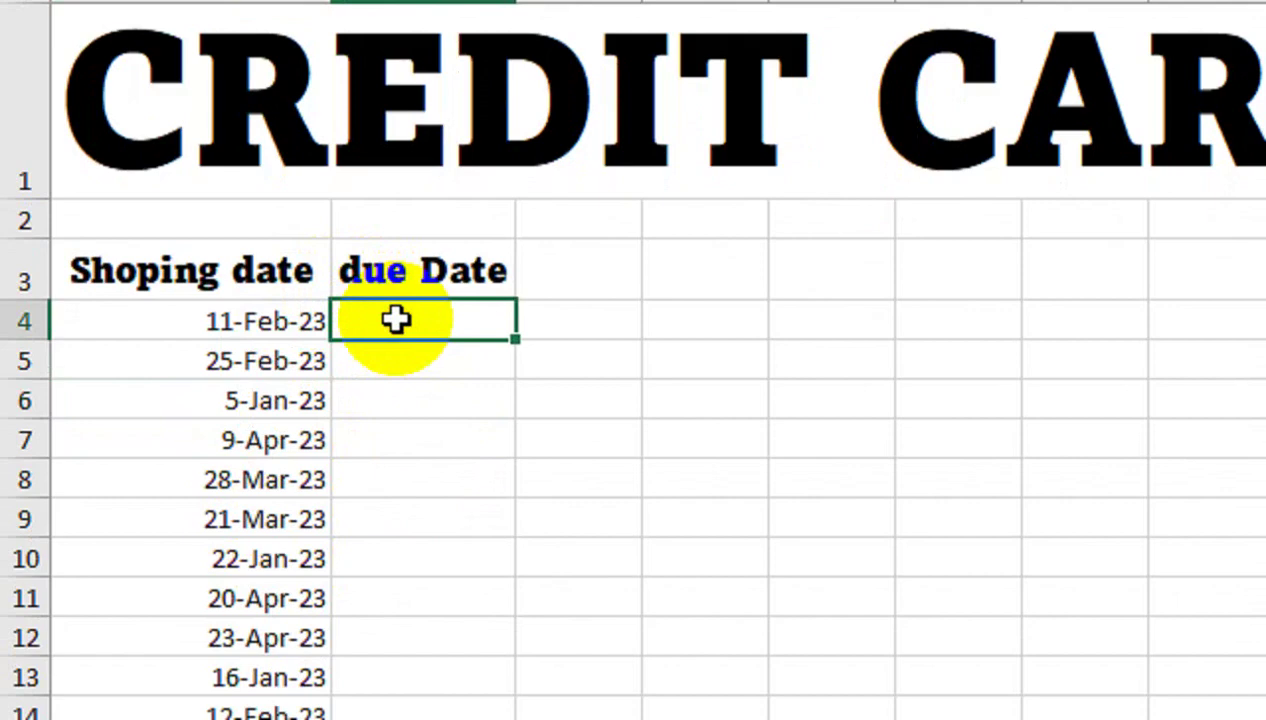
{"action": "type", "text": "=IF("}
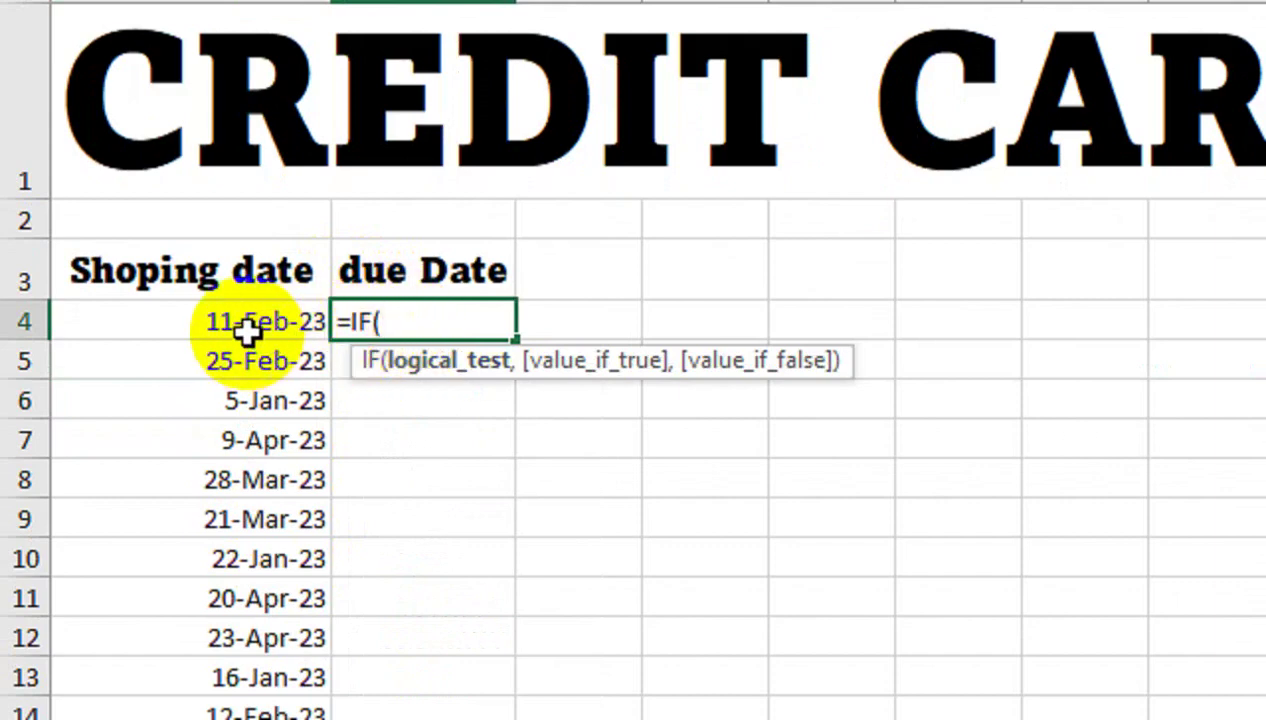
{"action": "type", "text": "DATE"}
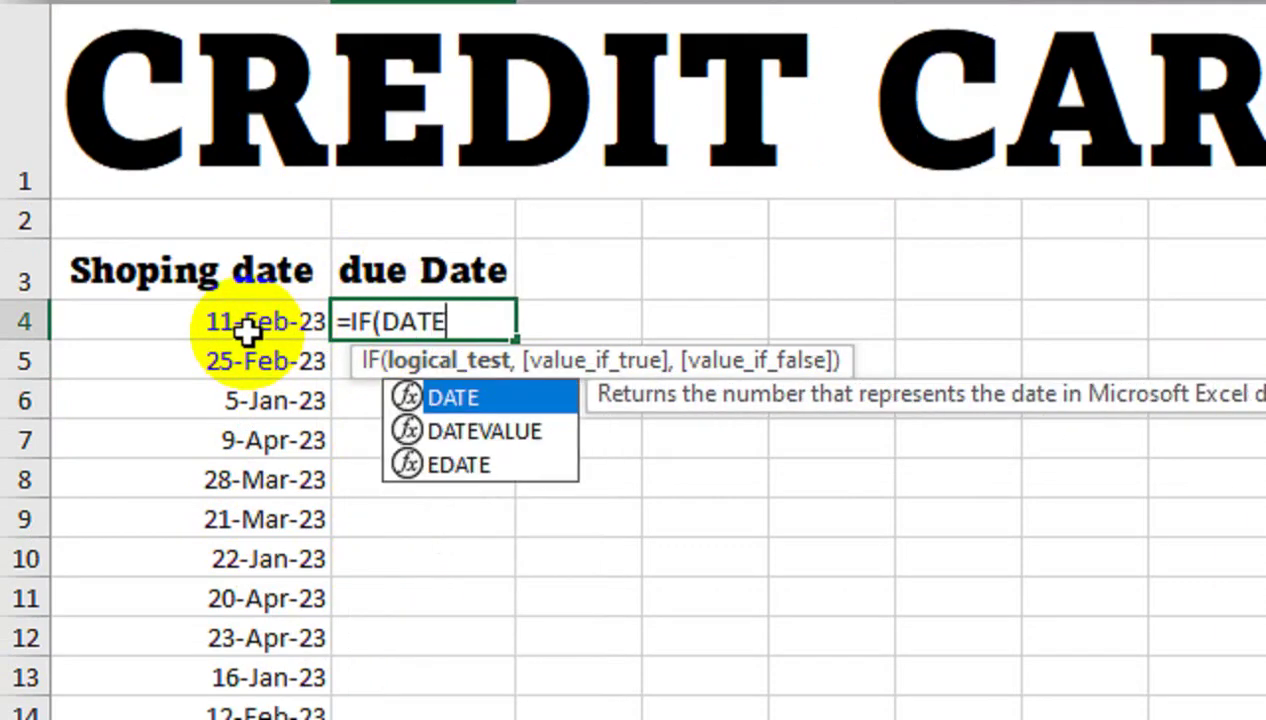
{"action": "key", "text": "BackSpace"}
{"action": "key", "text": "BackSpace"}
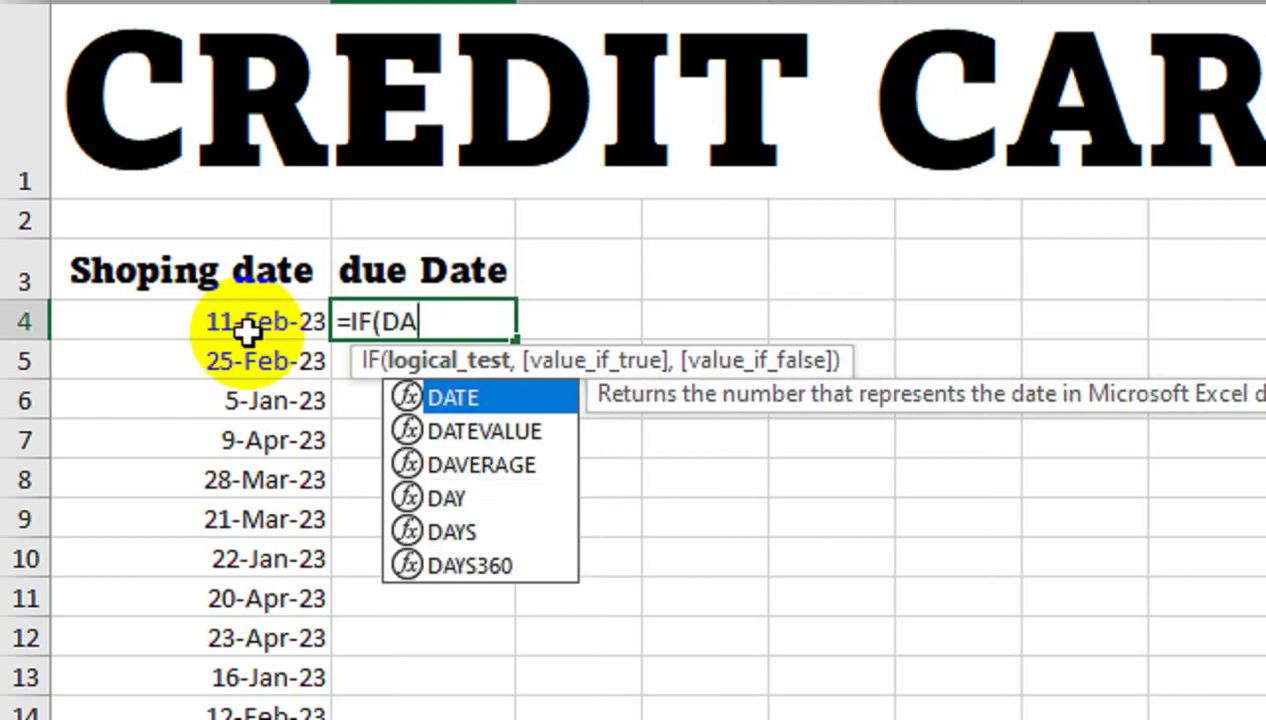
{"action": "type", "text": "Y("}
{"action": "left_click", "coordinate": [289, 323]}
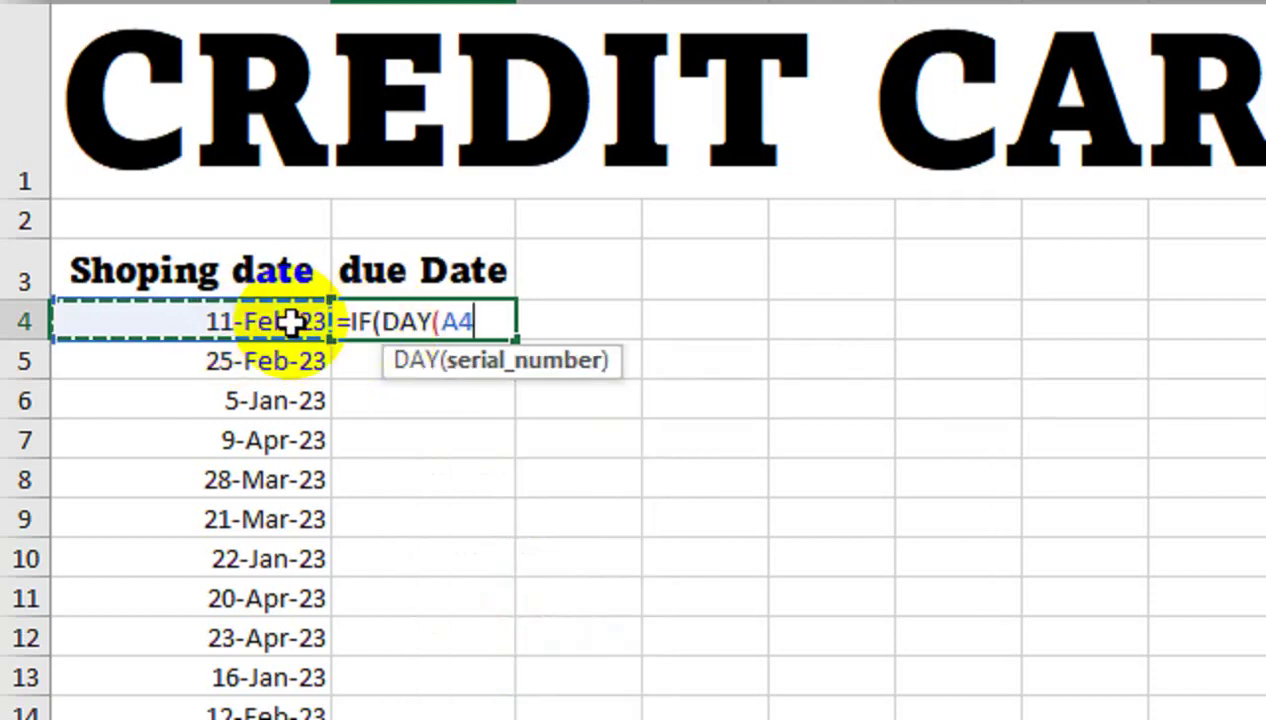
{"action": "type", "text": ")"}
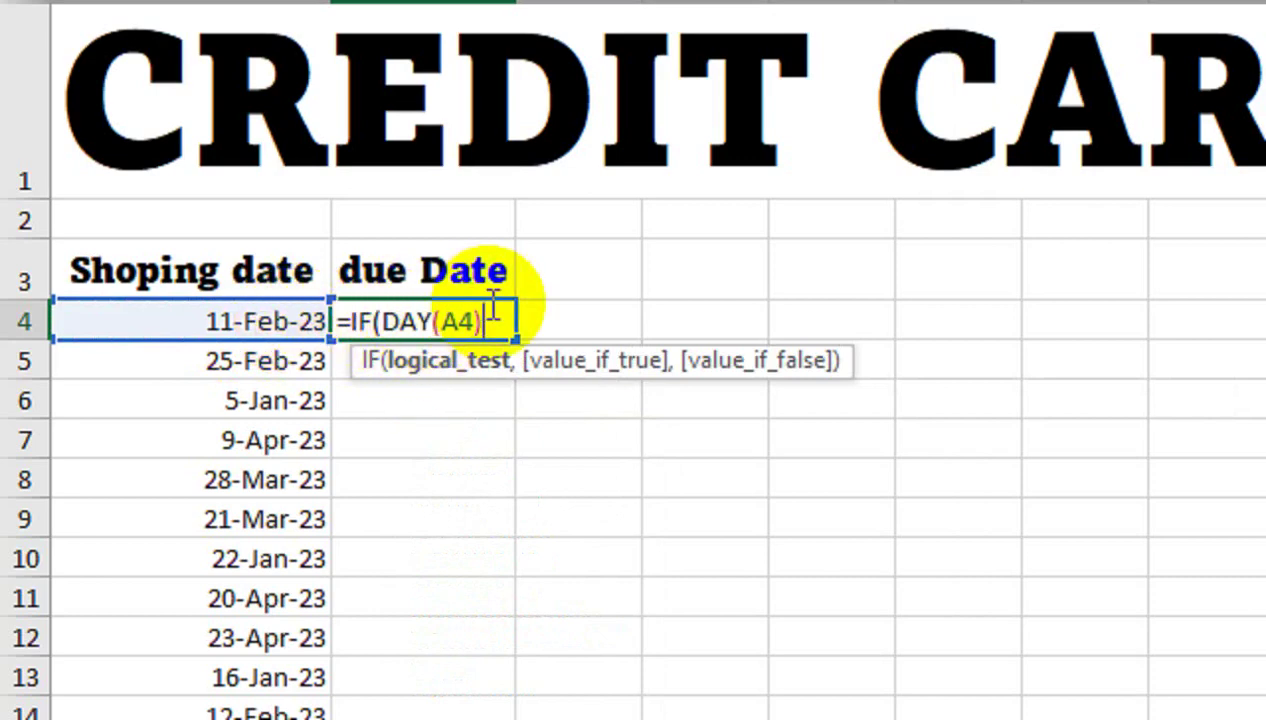
{"action": "type", "text": ">"}
{"action": "type", "text": "="}
{"action": "type", "text": "5"}
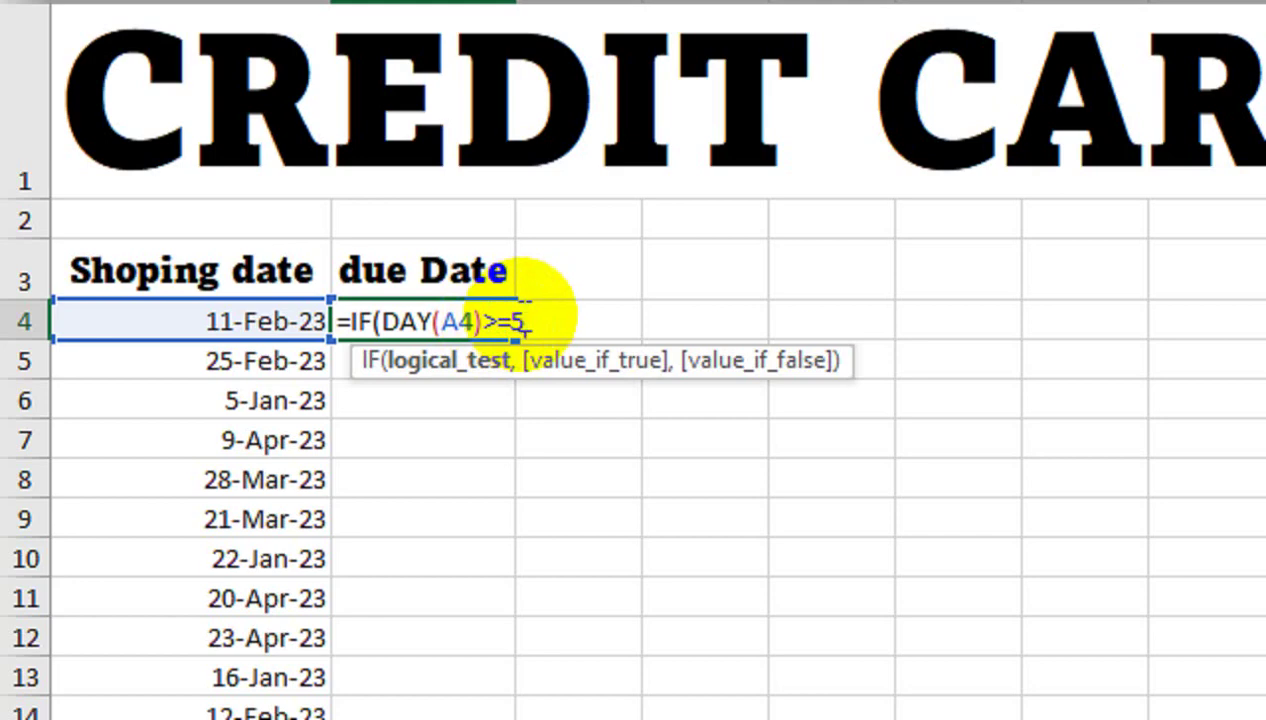
{"action": "type", "text": ","}
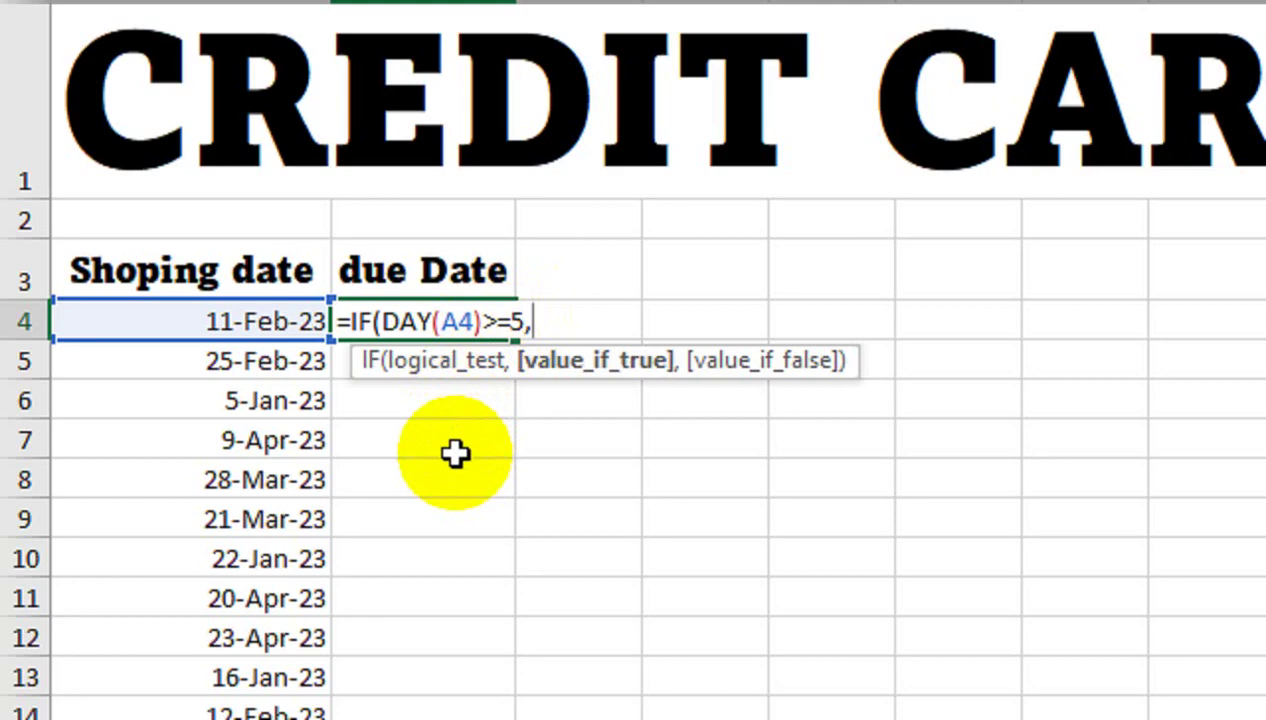
{"action": "type", "text": "DA"}
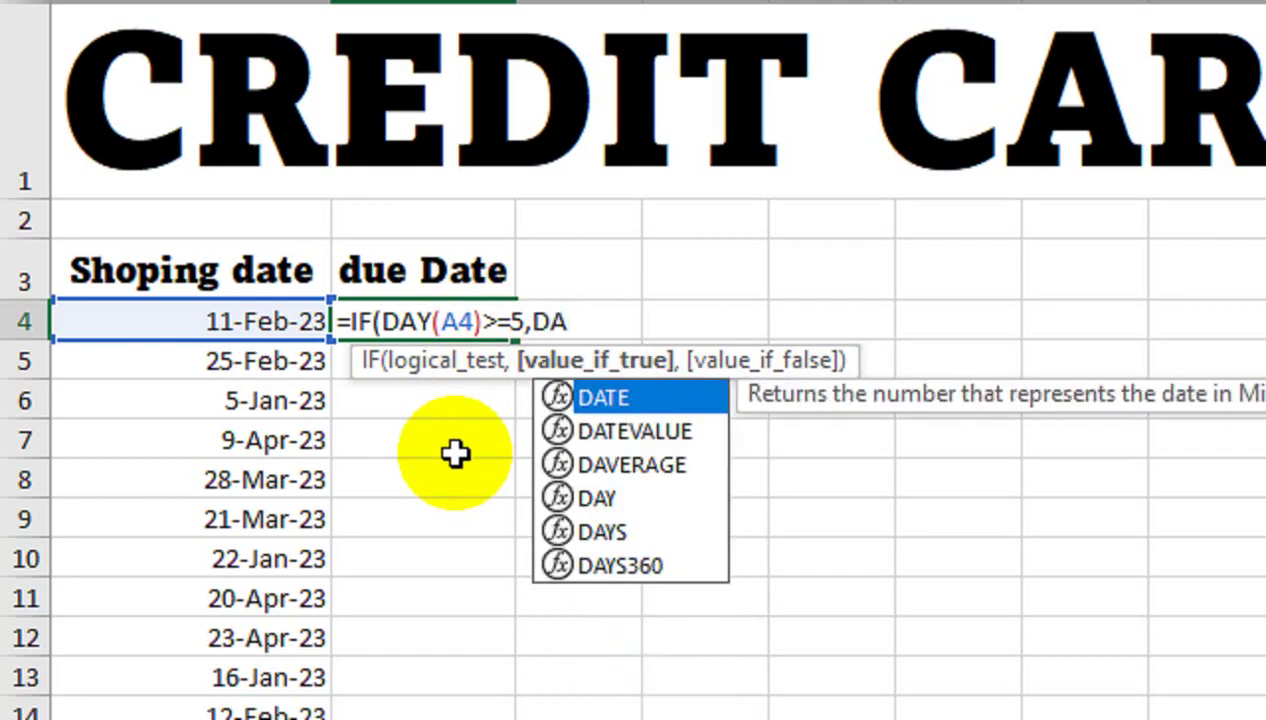
Continue the formula with DATE(YEAR(A4), as the true result and start MONTH(.
{"action": "key", "text": "Tab"}
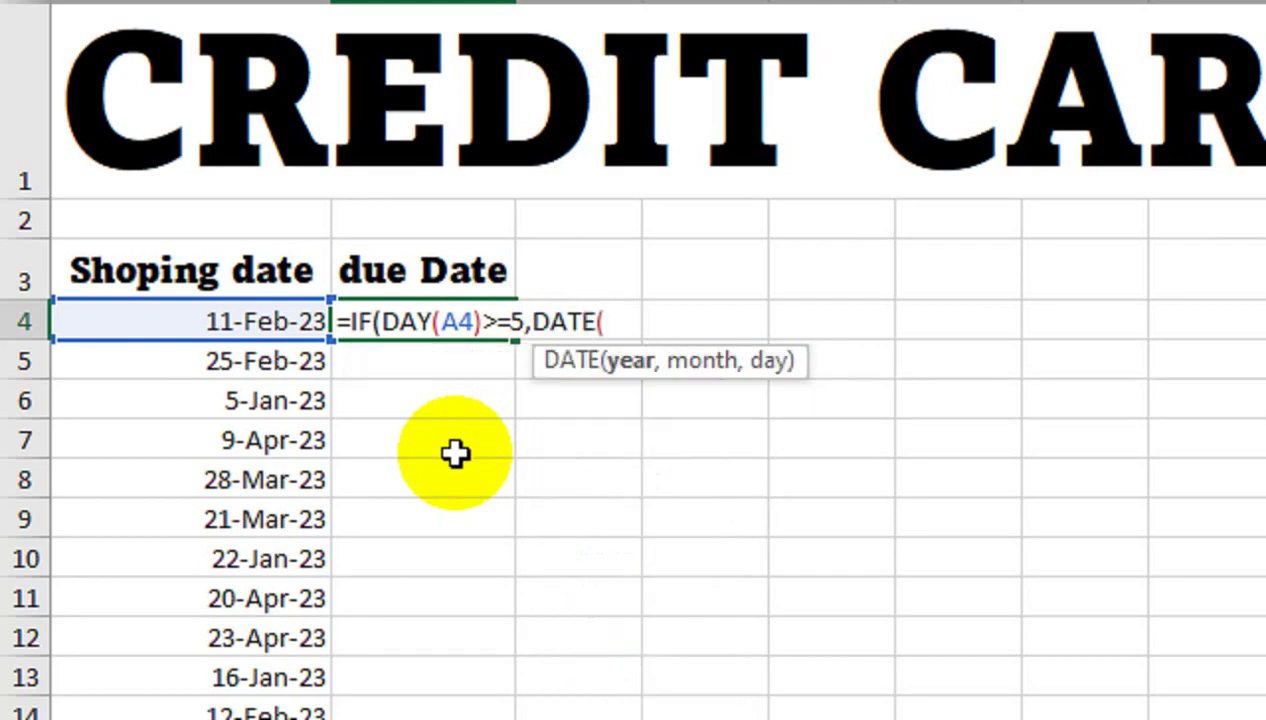
{"action": "type", "text": "YEA R"}
{"action": "key", "text": "Tab"}
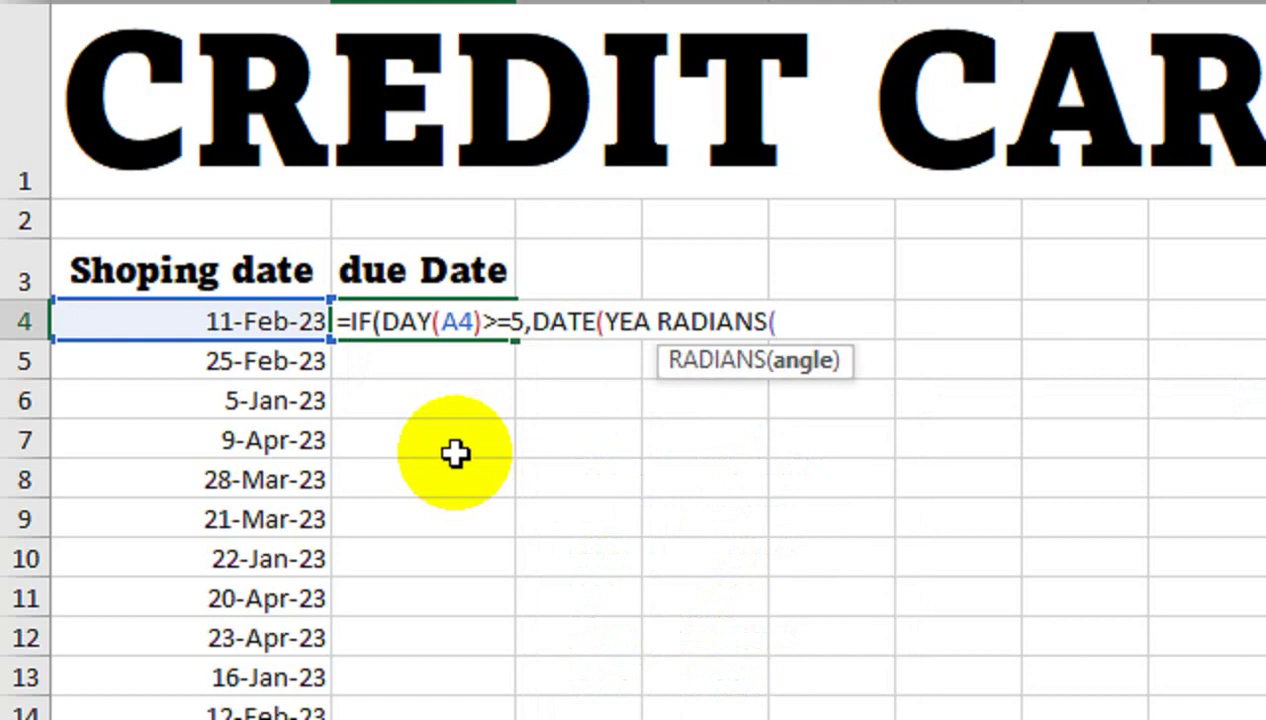
{"action": "key", "text": "BackSpace"}
{"action": "key", "text": "BackSpace"}
{"action": "key", "text": "BackSpace"}
{"action": "key", "text": "BackSpace"}
{"action": "key", "text": "Tab"}
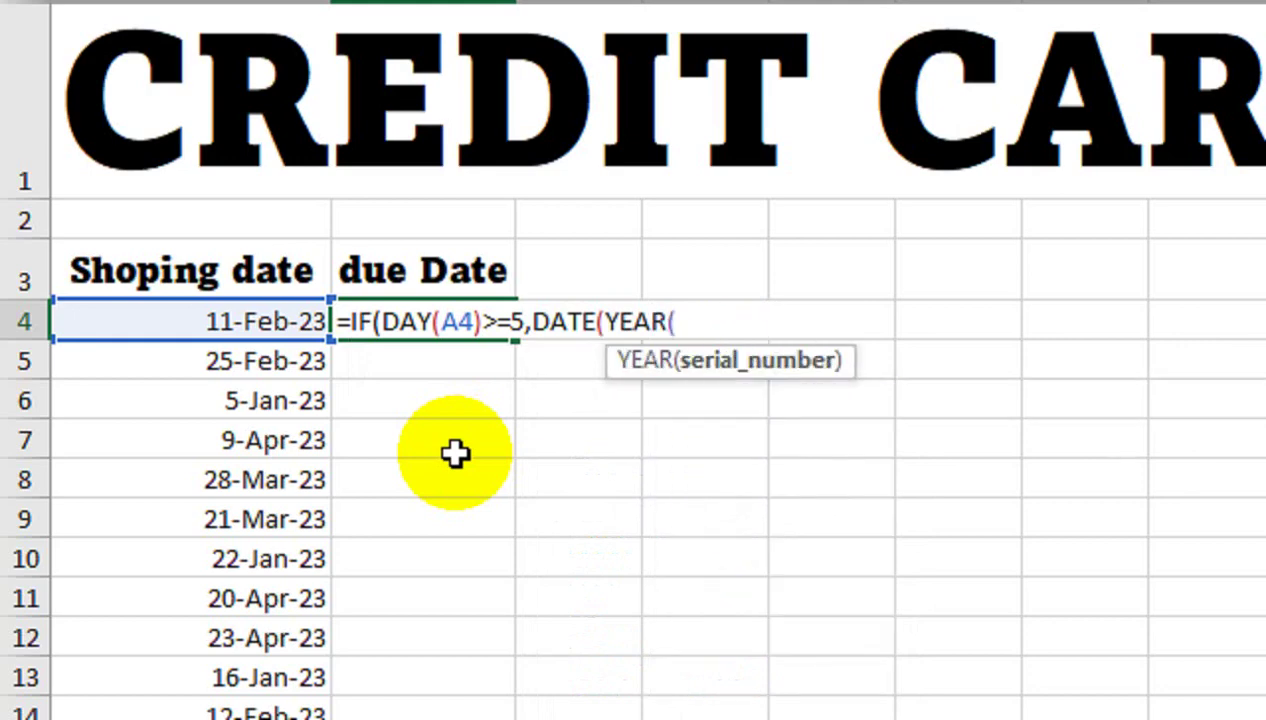
{"action": "left_click", "coordinate": [242, 325]}
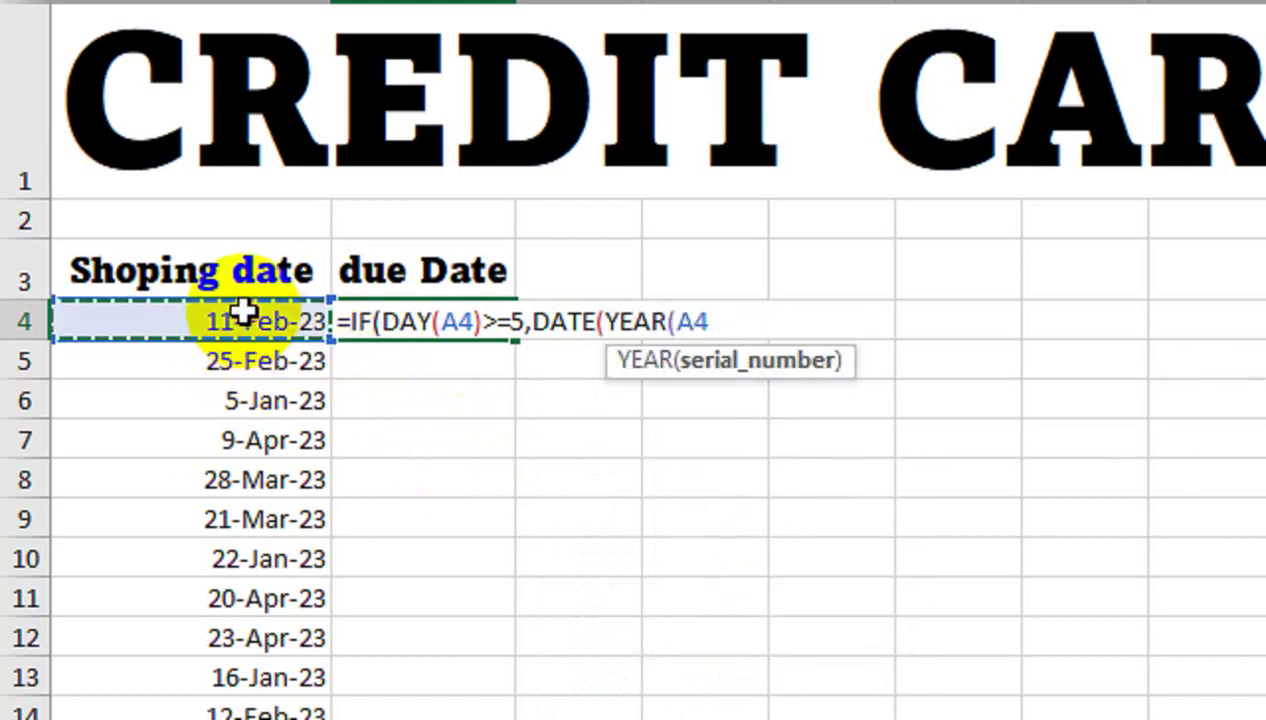
{"action": "left_click", "coordinate": [606, 322]}
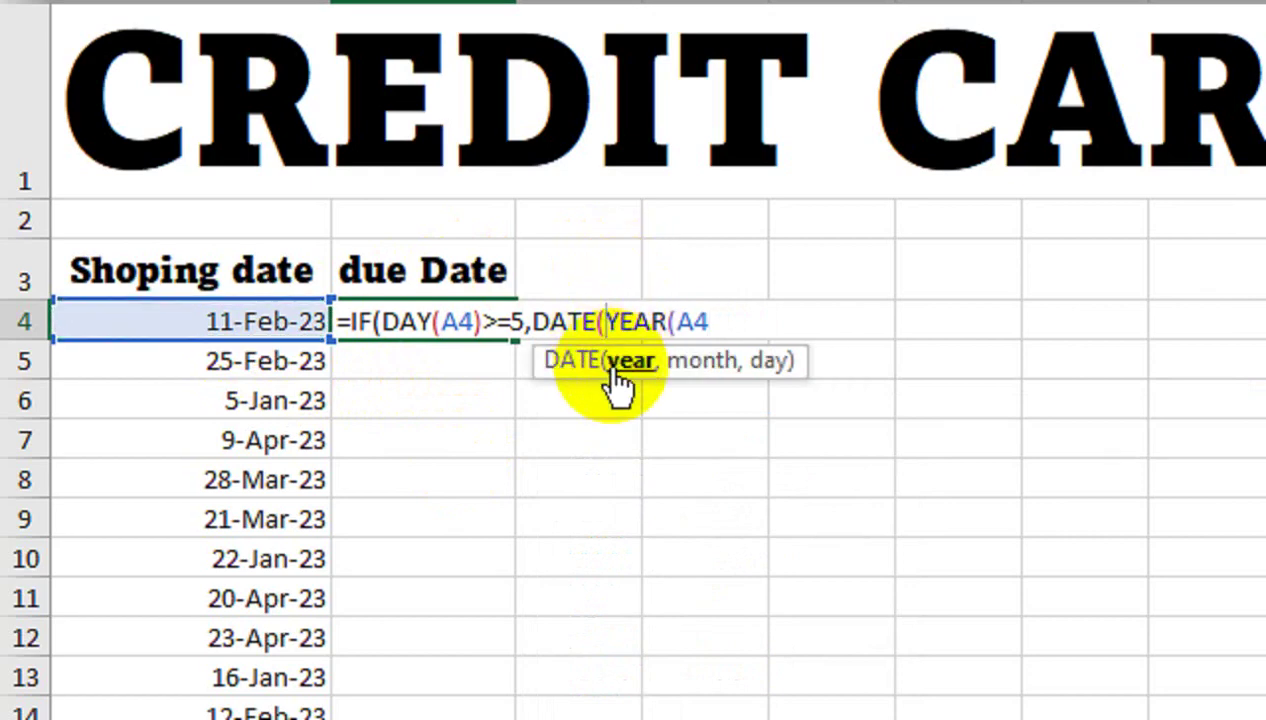
{"action": "left_click", "coordinate": [733, 319]}
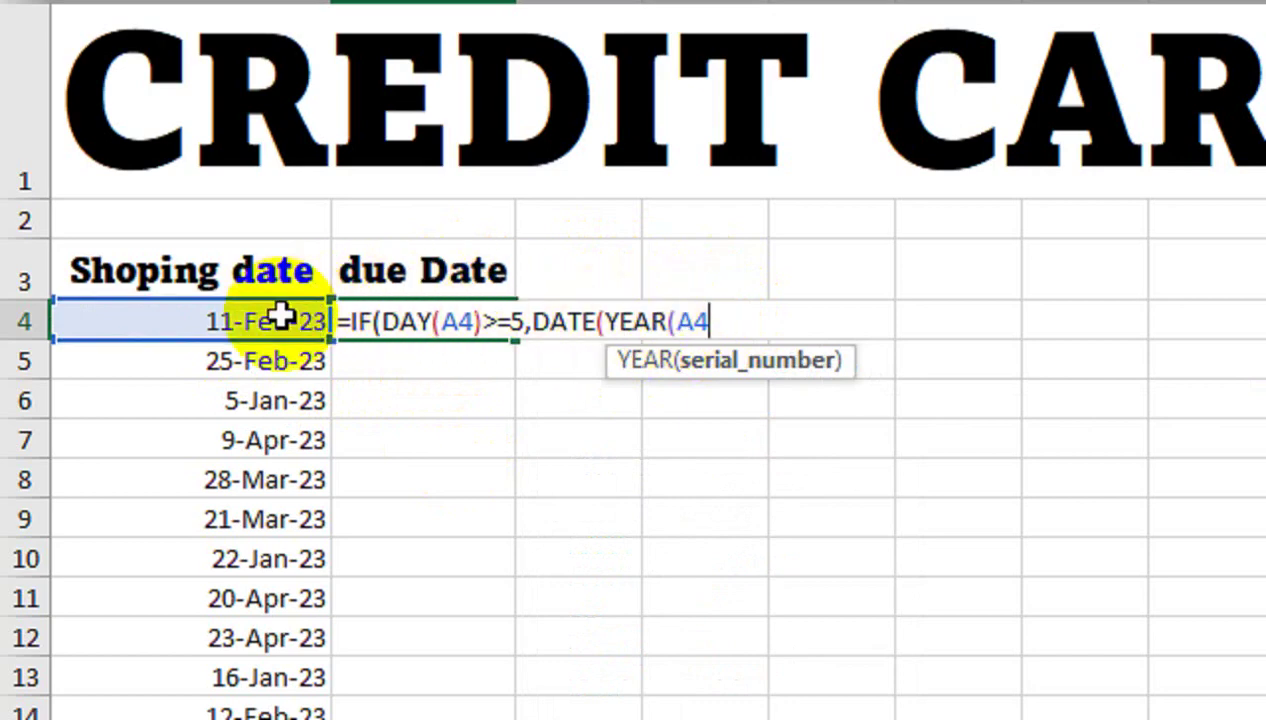
{"action": "type", "text": ")"}
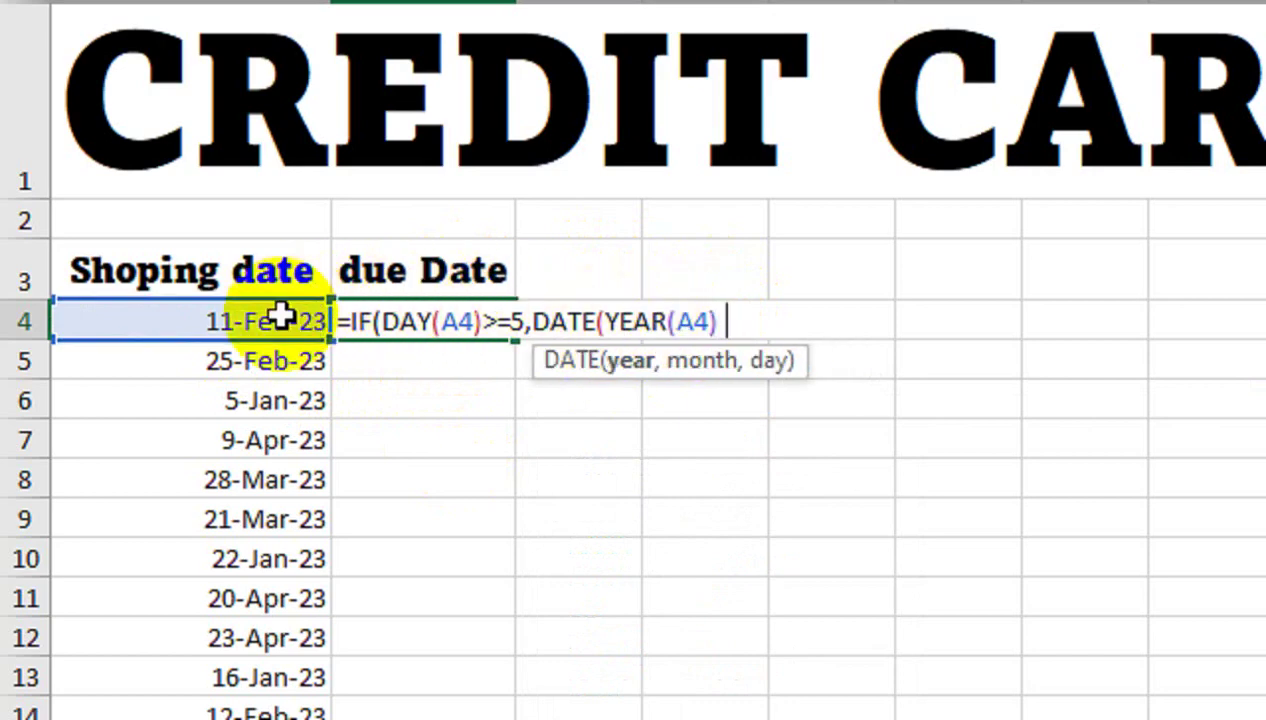
{"action": "type", "text": ",MONTH("}
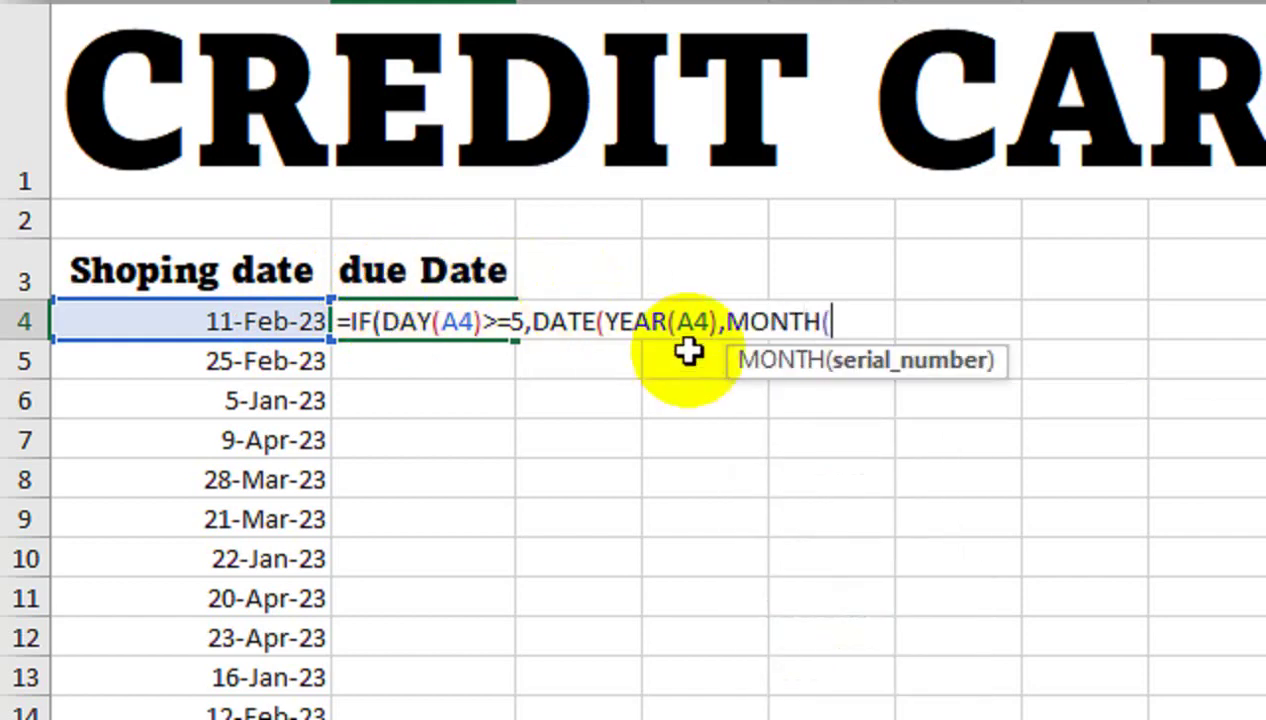
Finish the true result as DATE(YEAR(A4),MONTH(A4)+1,26) followed by a comma.
{"action": "left_click", "coordinate": [727, 320]}
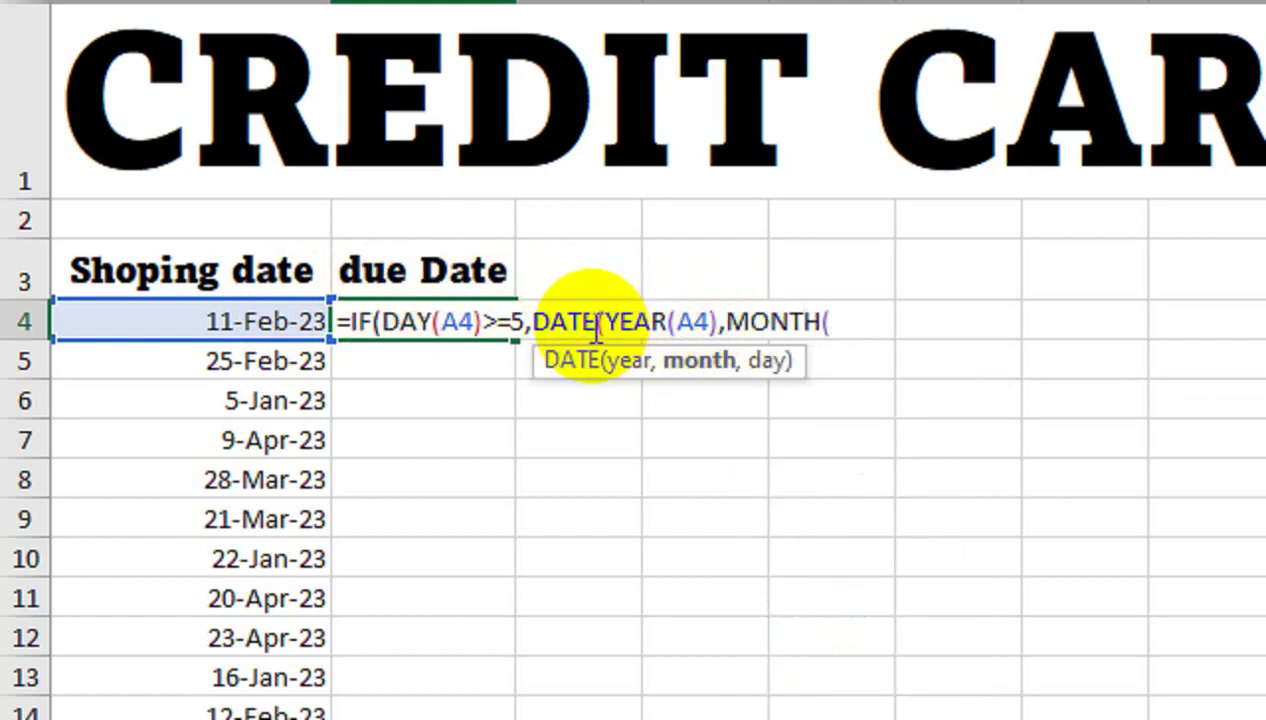
{"action": "left_click", "coordinate": [884, 319]}
{"action": "left_click", "coordinate": [296, 318]}
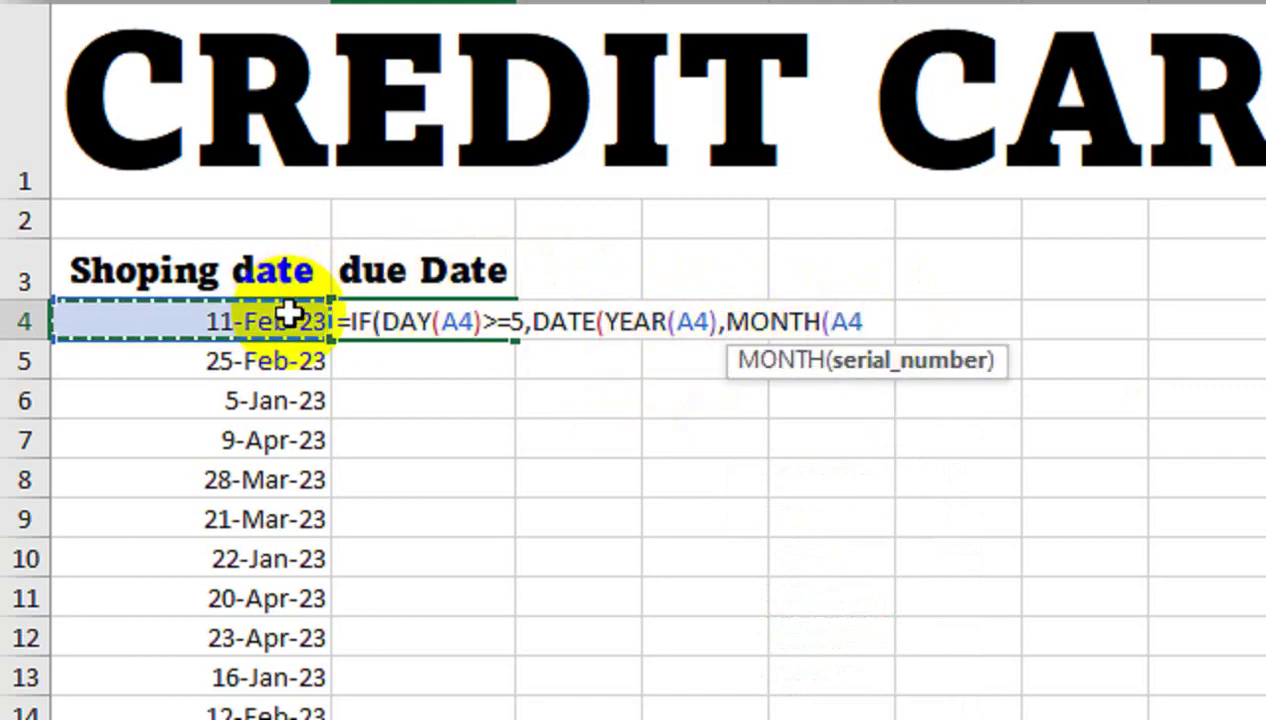
{"action": "type", "text": ")"}
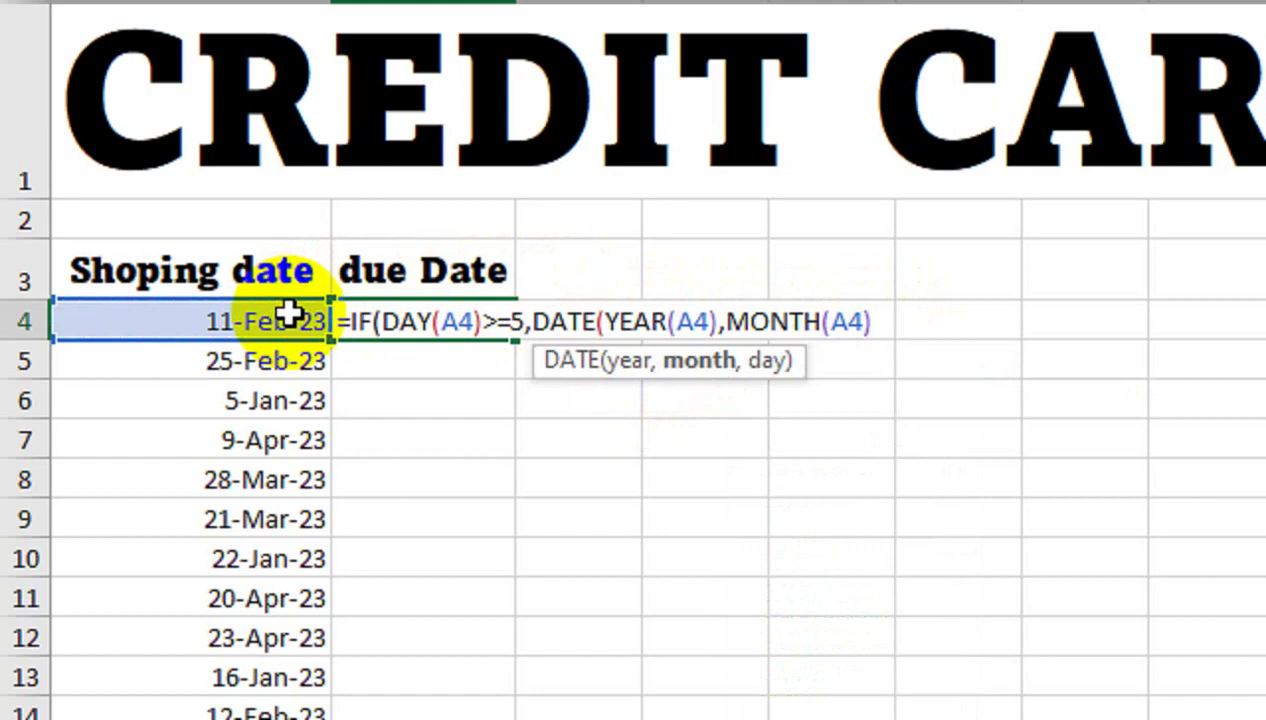
{"action": "type", "text": ","}
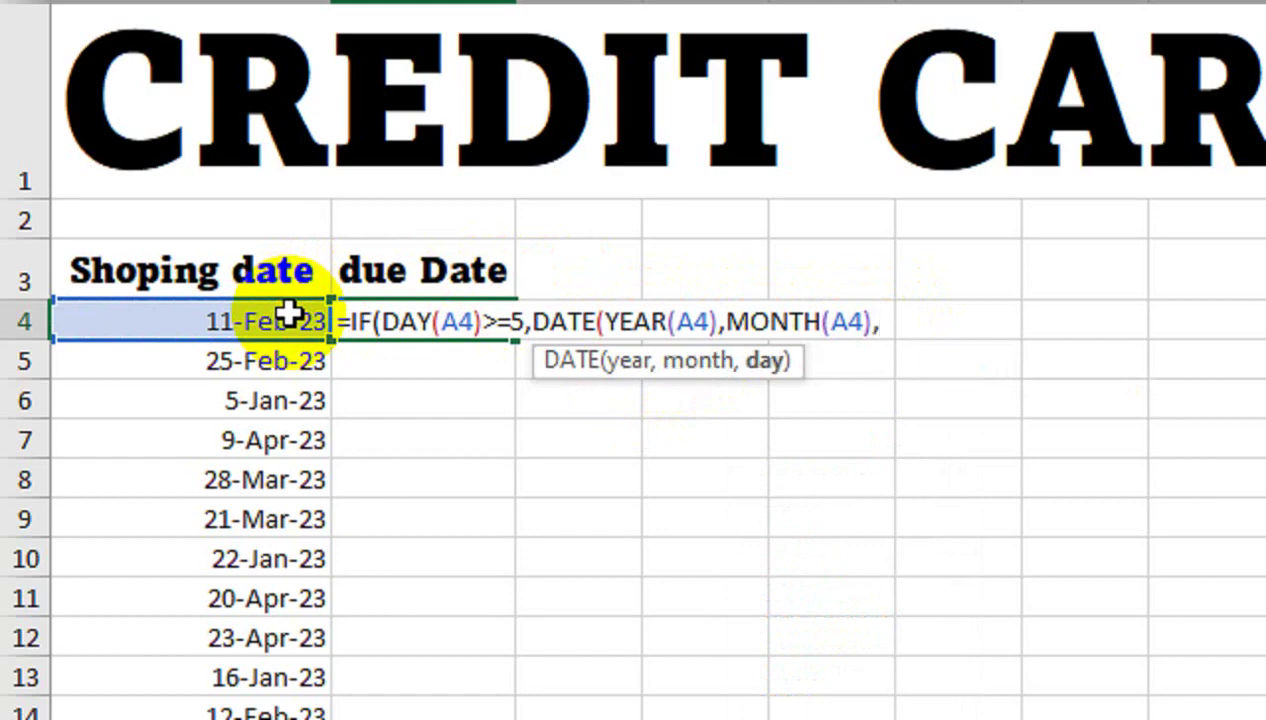
{"action": "type", "text": "26"}
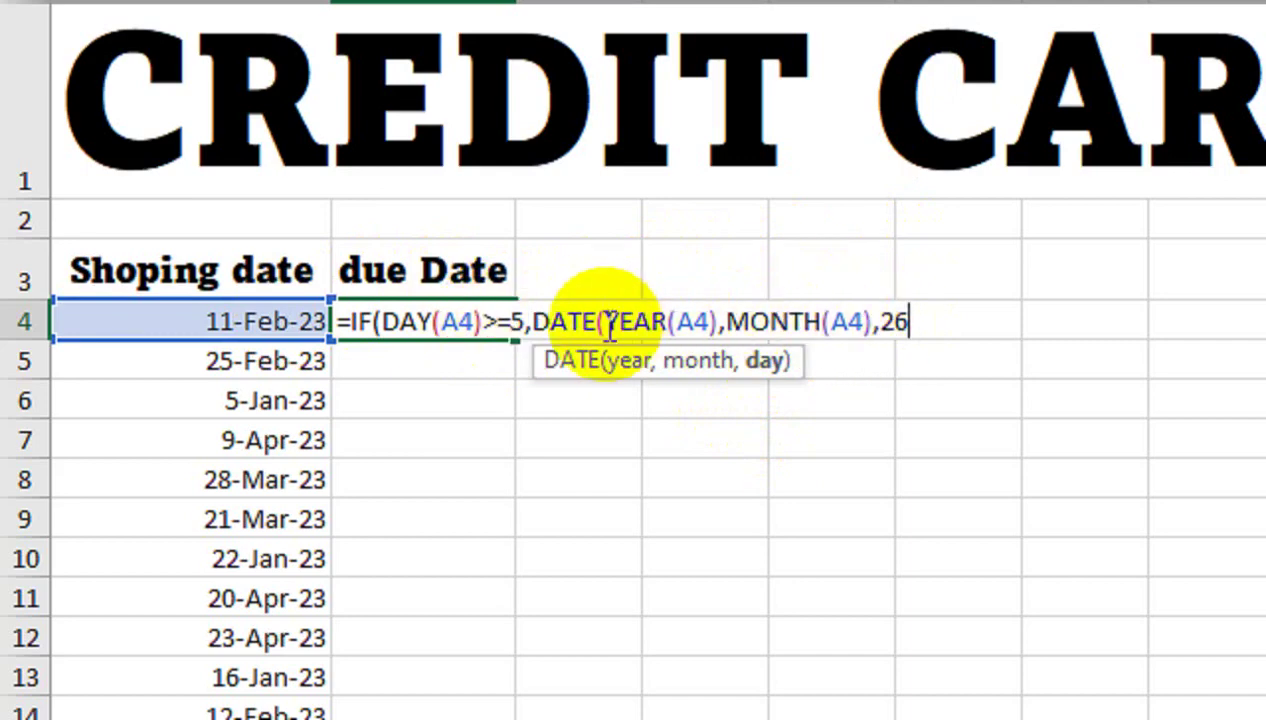
{"action": "left_click", "coordinate": [870, 321]}
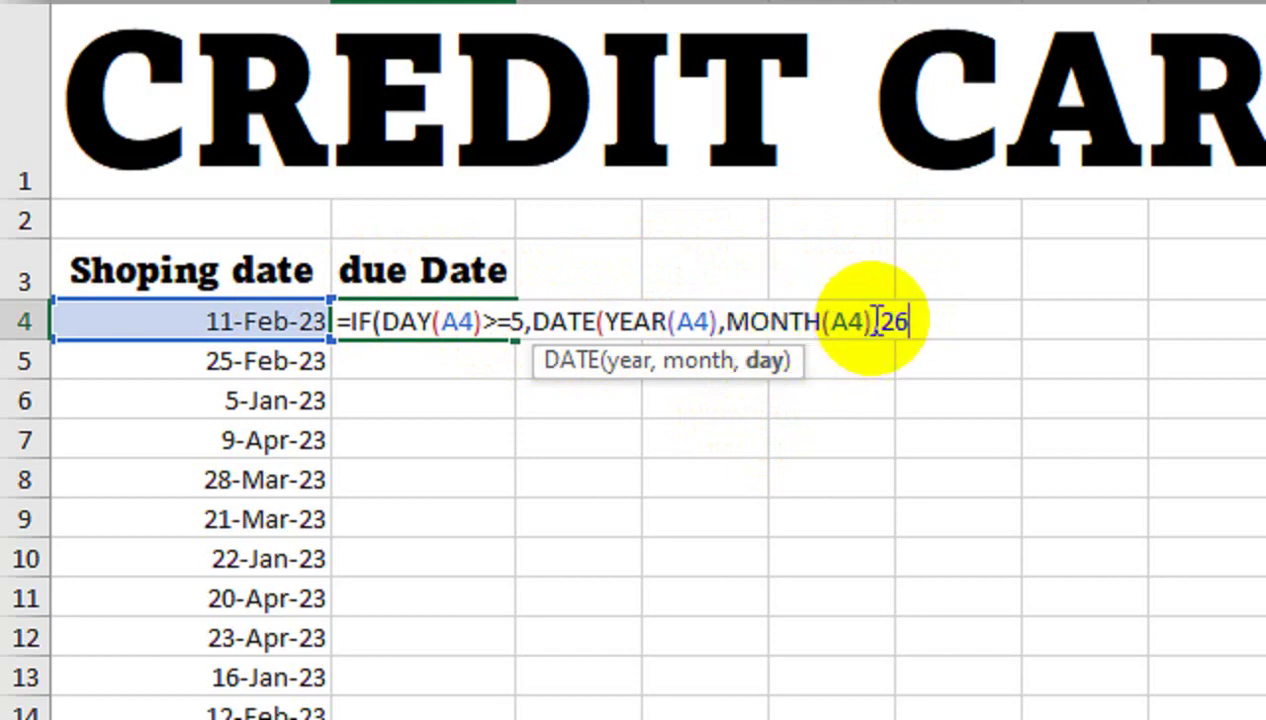
{"action": "type", "text": "+1"}
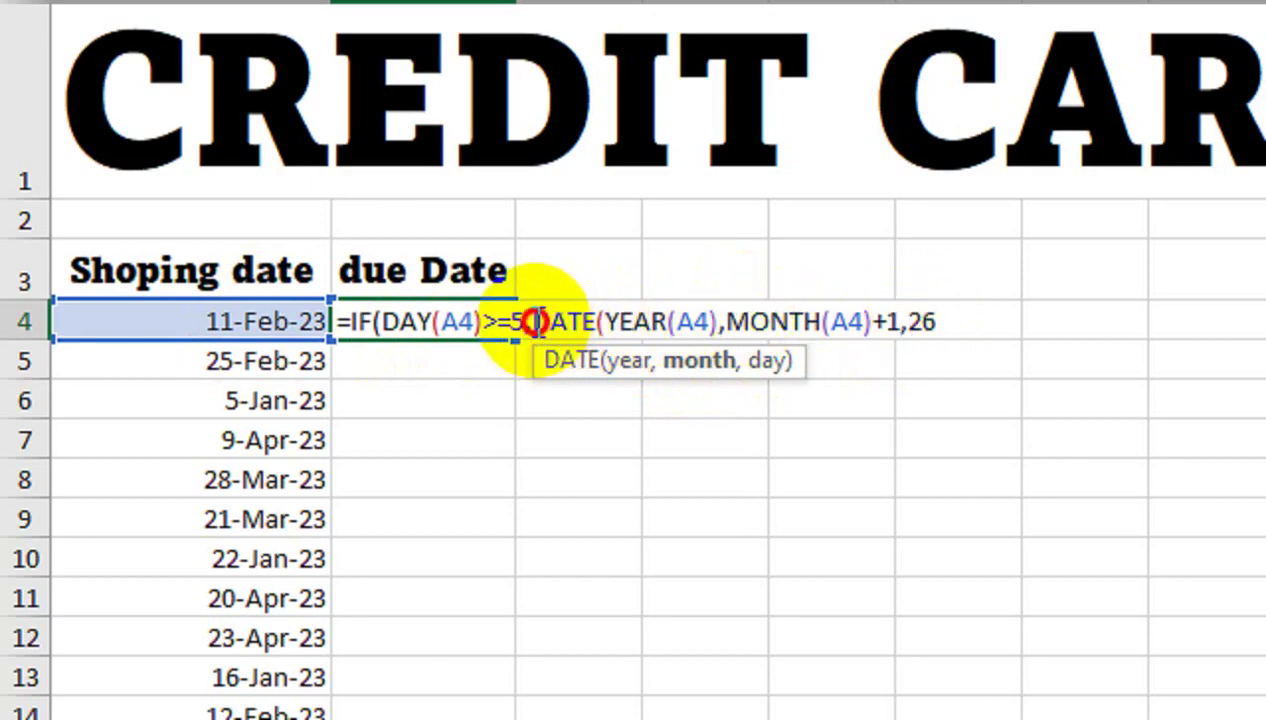
{"action": "type", "text": ","}
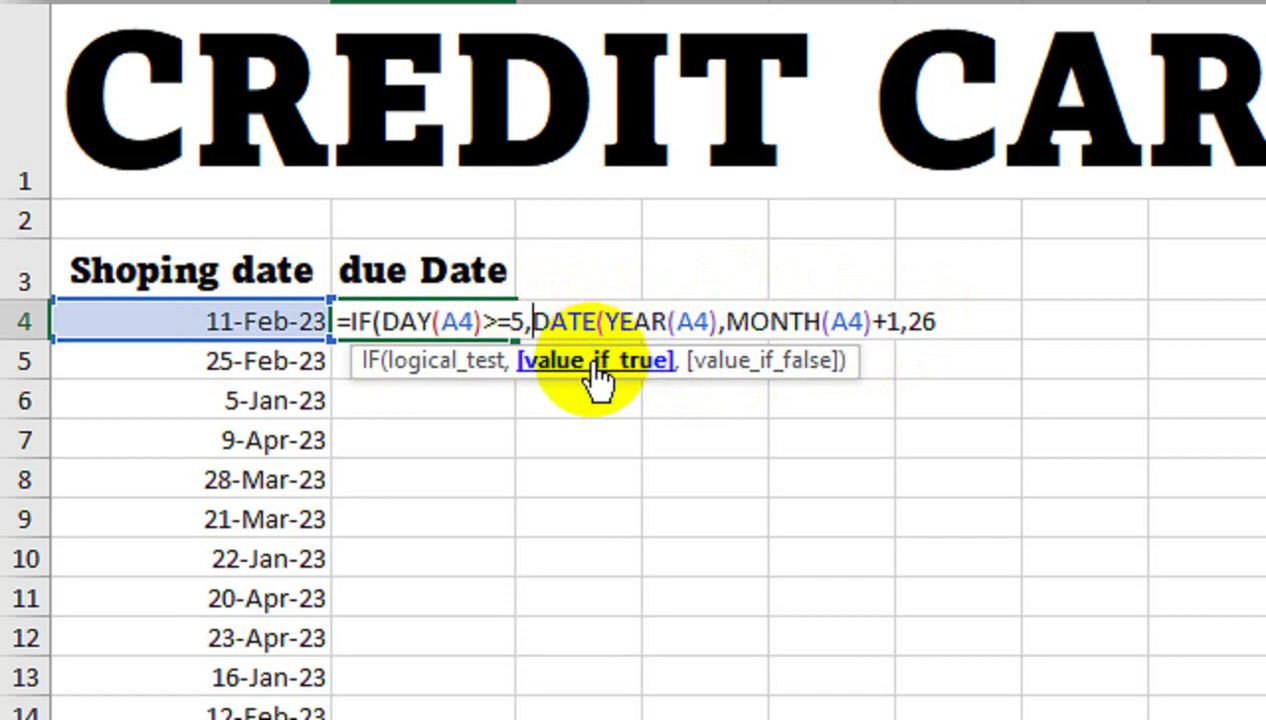
{"action": "left_click", "coordinate": [944, 320]}
{"action": "type", "text": ")"}
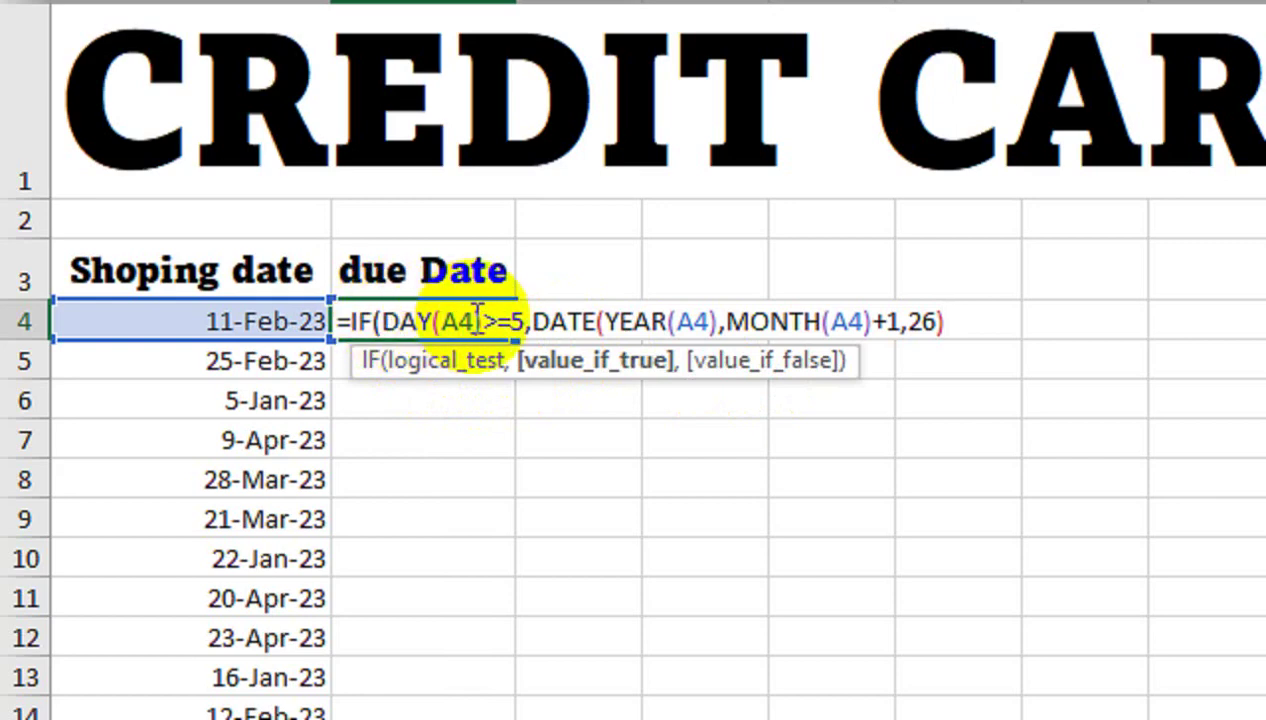
{"action": "left_click_drag", "start_coordinate": [521, 321], "coordinate": [388, 322]}
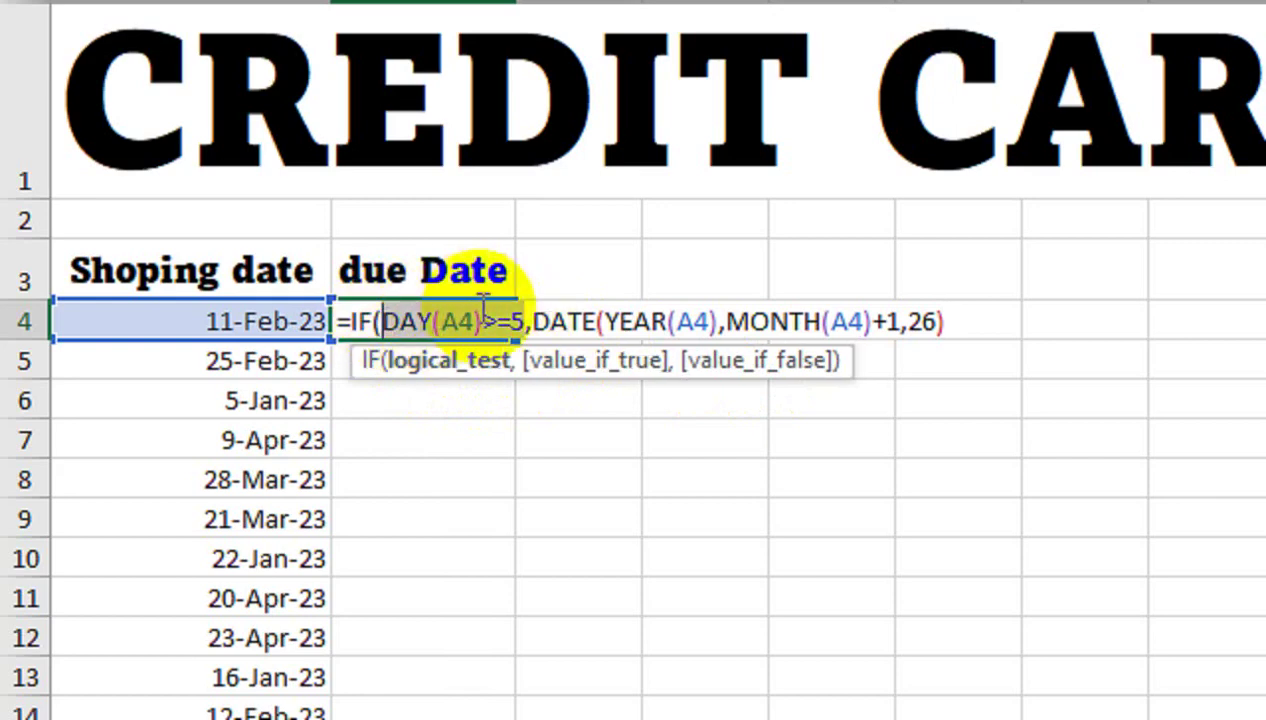
{"action": "left_click", "coordinate": [537, 320]}
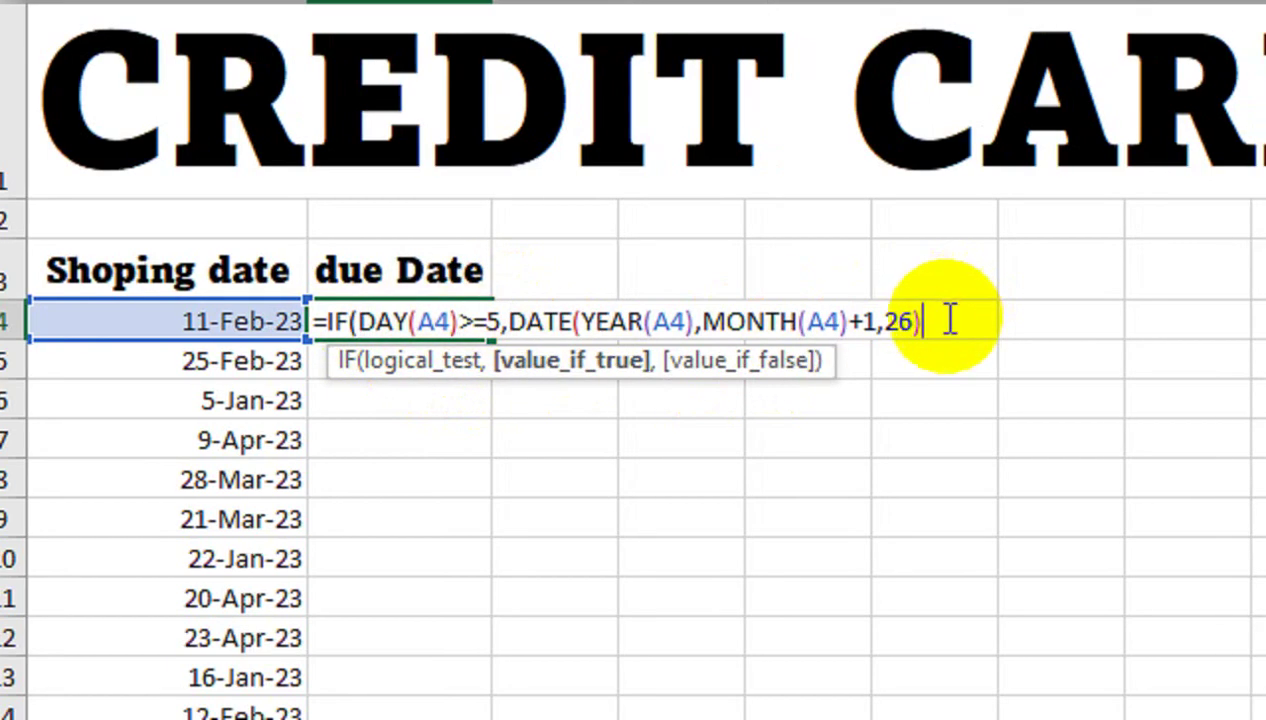
Paste the DATE expression as the false result without +1, close the IF and commit it.
{"action": "type", "text": ","}
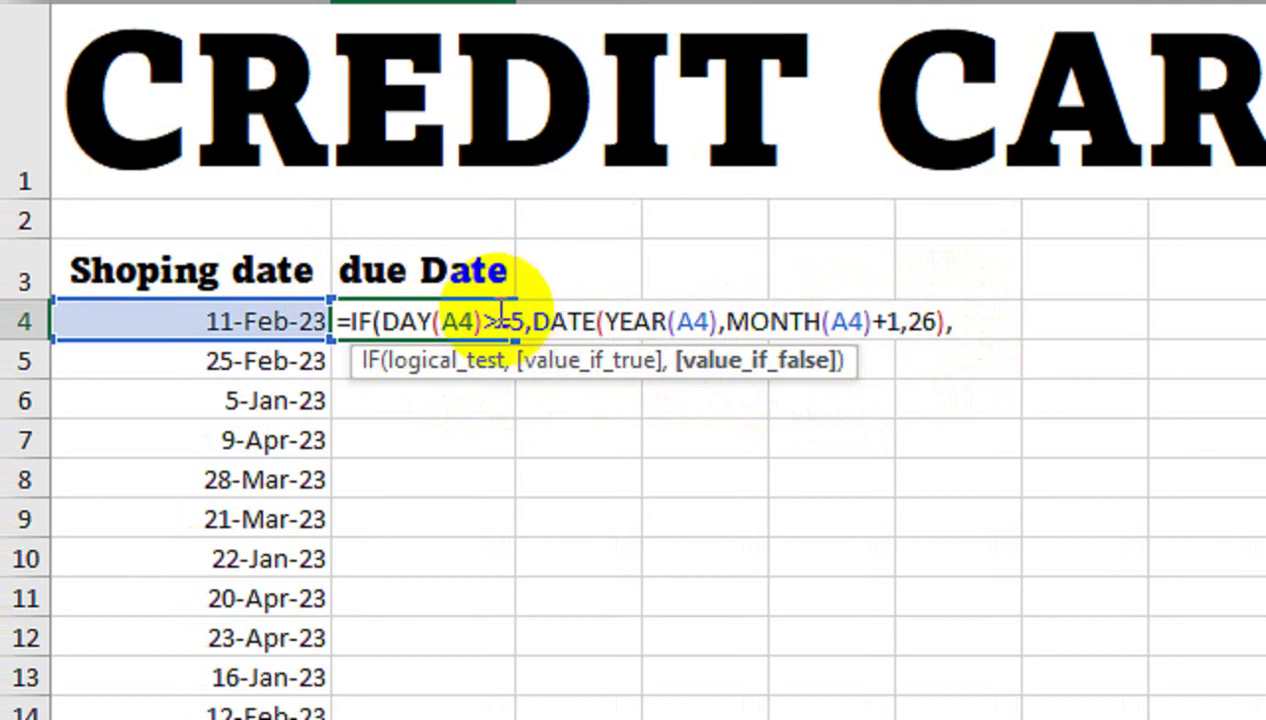
{"action": "left_click_drag", "start_coordinate": [523, 330], "coordinate": [930, 336]}
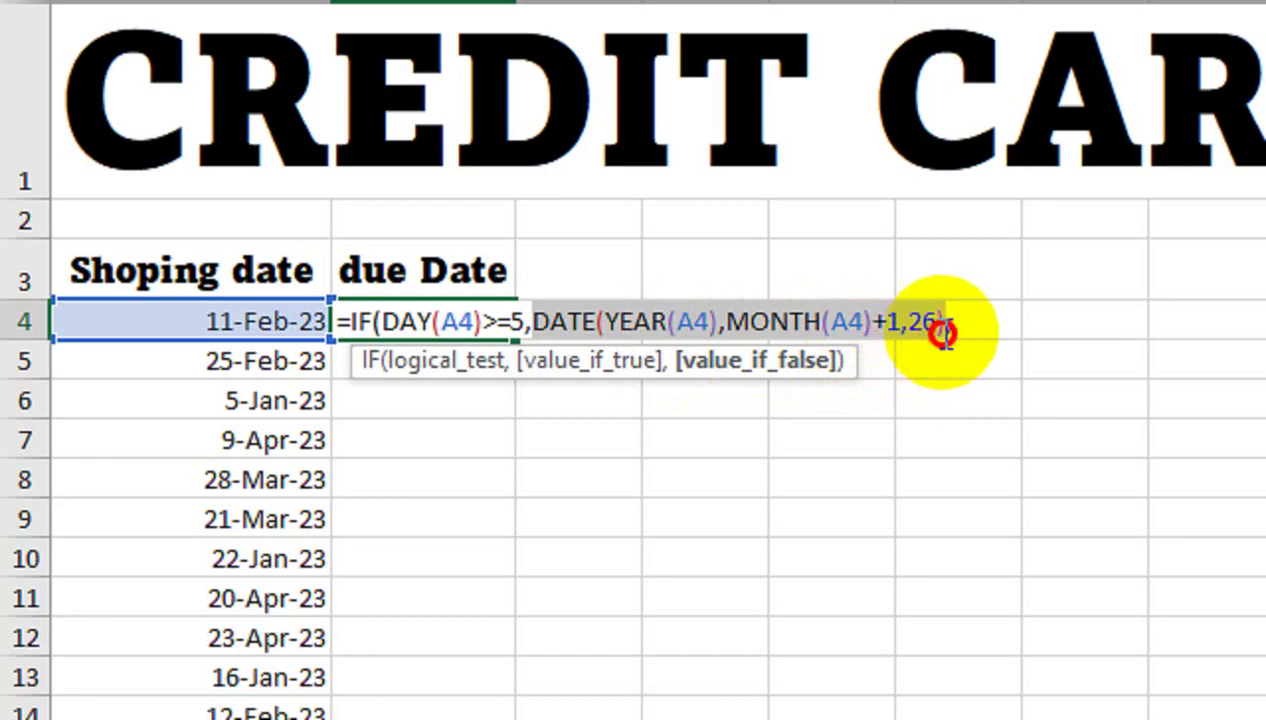
{"action": "left_click_drag", "start_coordinate": [944, 335], "coordinate": [952, 333]}
{"action": "key", "text": "ctrl+c"}
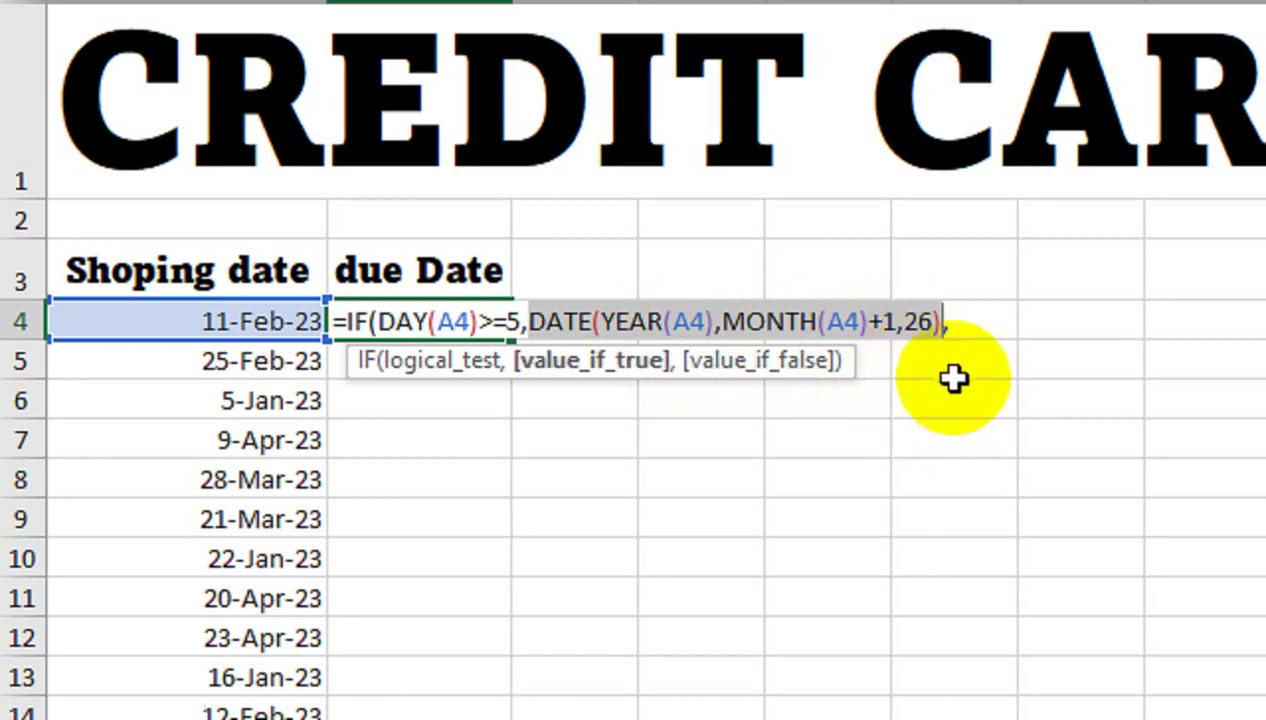
{"action": "left_click", "coordinate": [970, 328]}
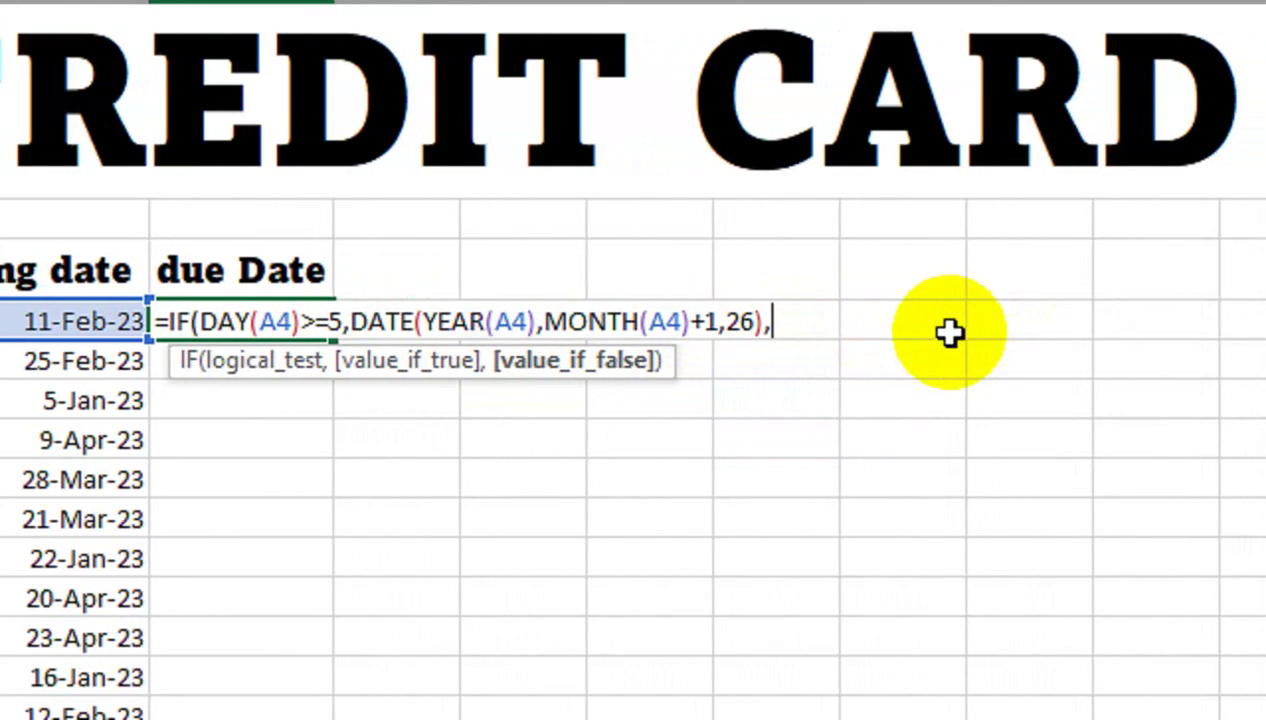
{"action": "key", "text": "ctrl+v"}
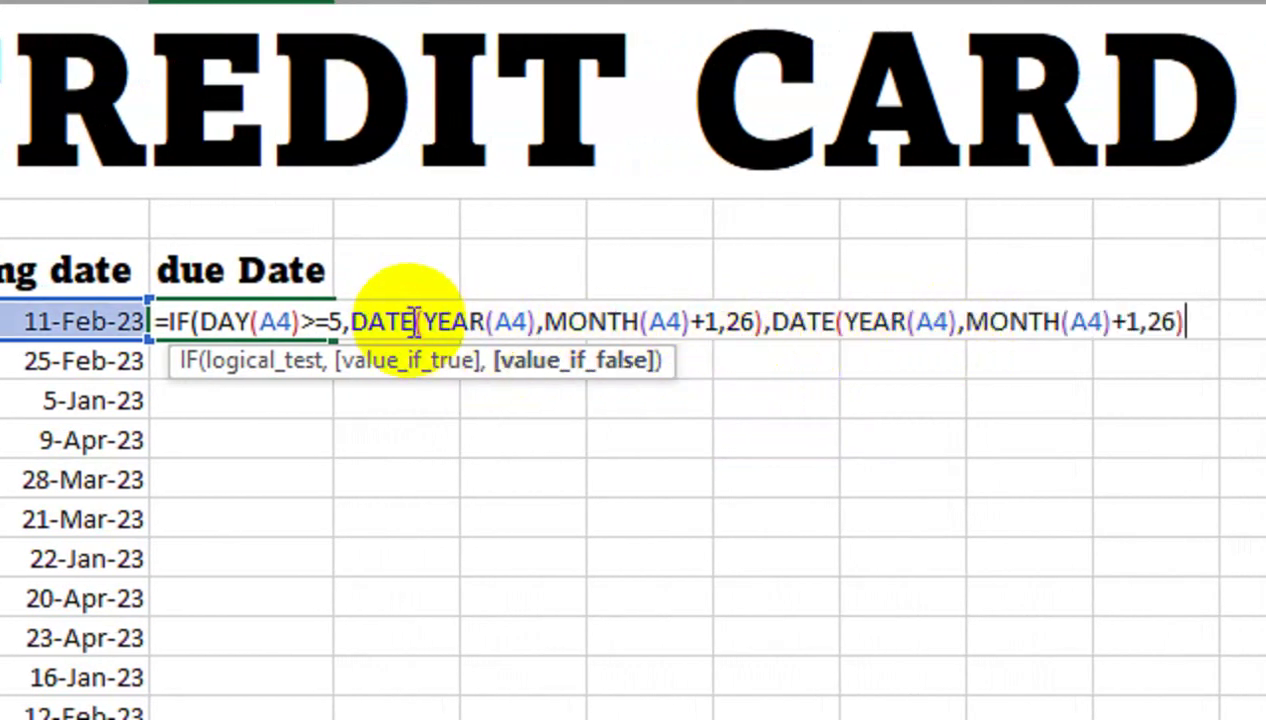
{"action": "left_click", "coordinate": [935, 321]}
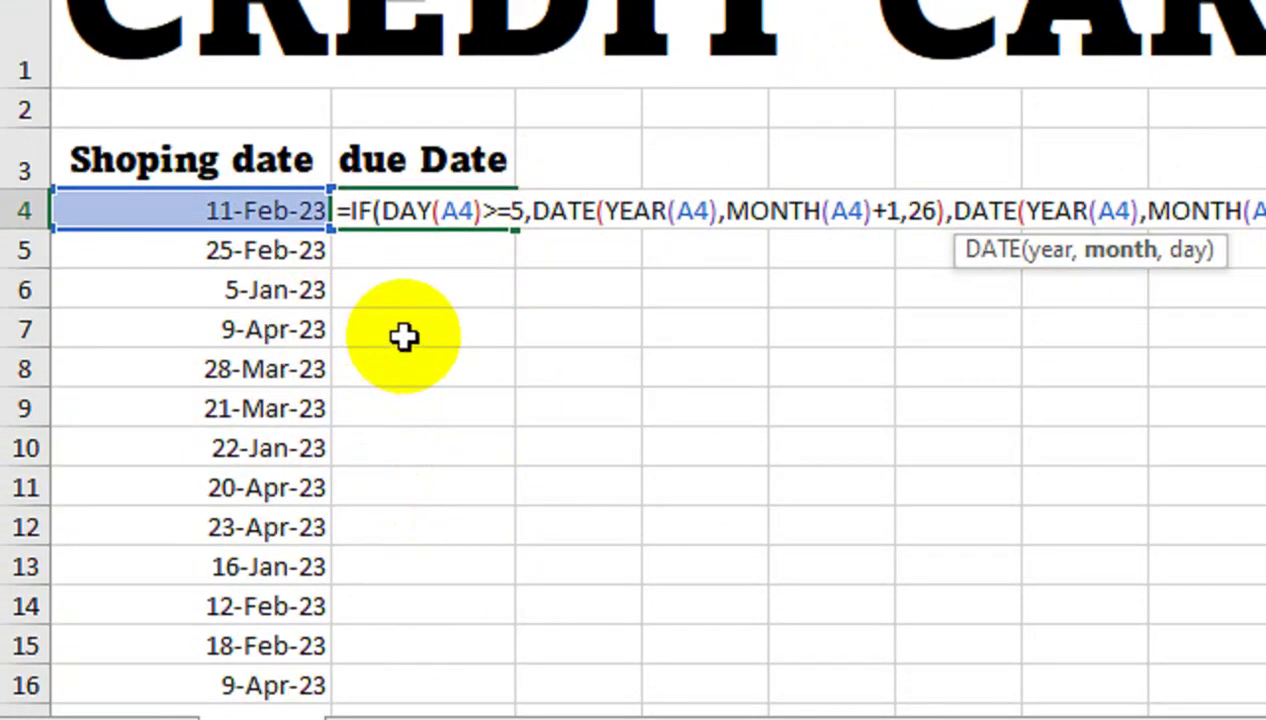
{"action": "type", "text": "),26"}
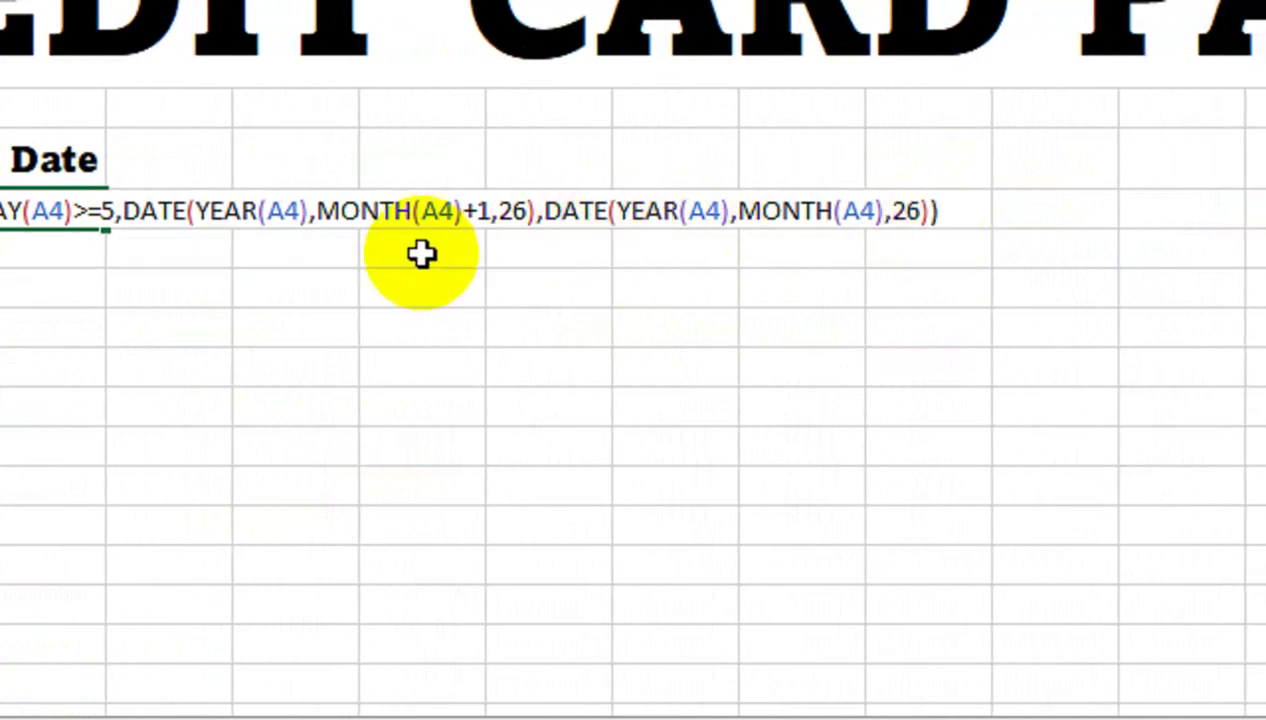
{"action": "key", "text": "Return"}
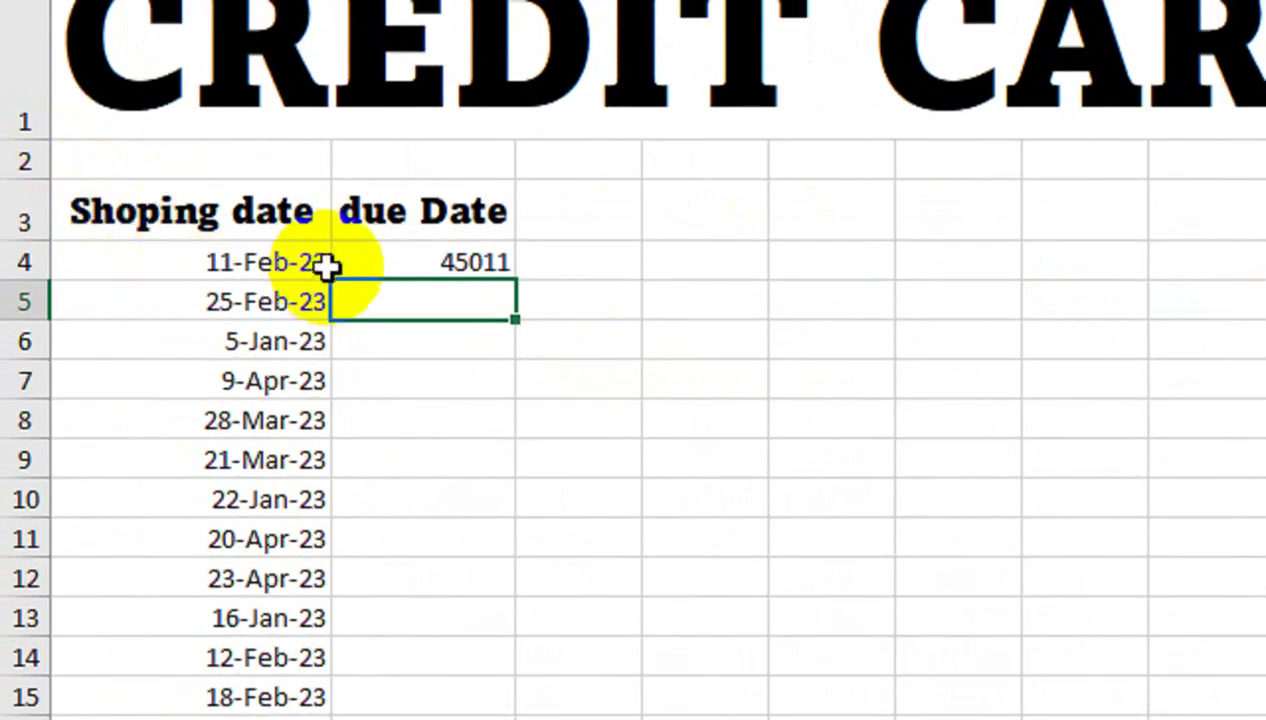
Format Painter A4's date format onto B4 so it shows 26-Mar-23.
{"action": "left_click", "coordinate": [415, 258]}
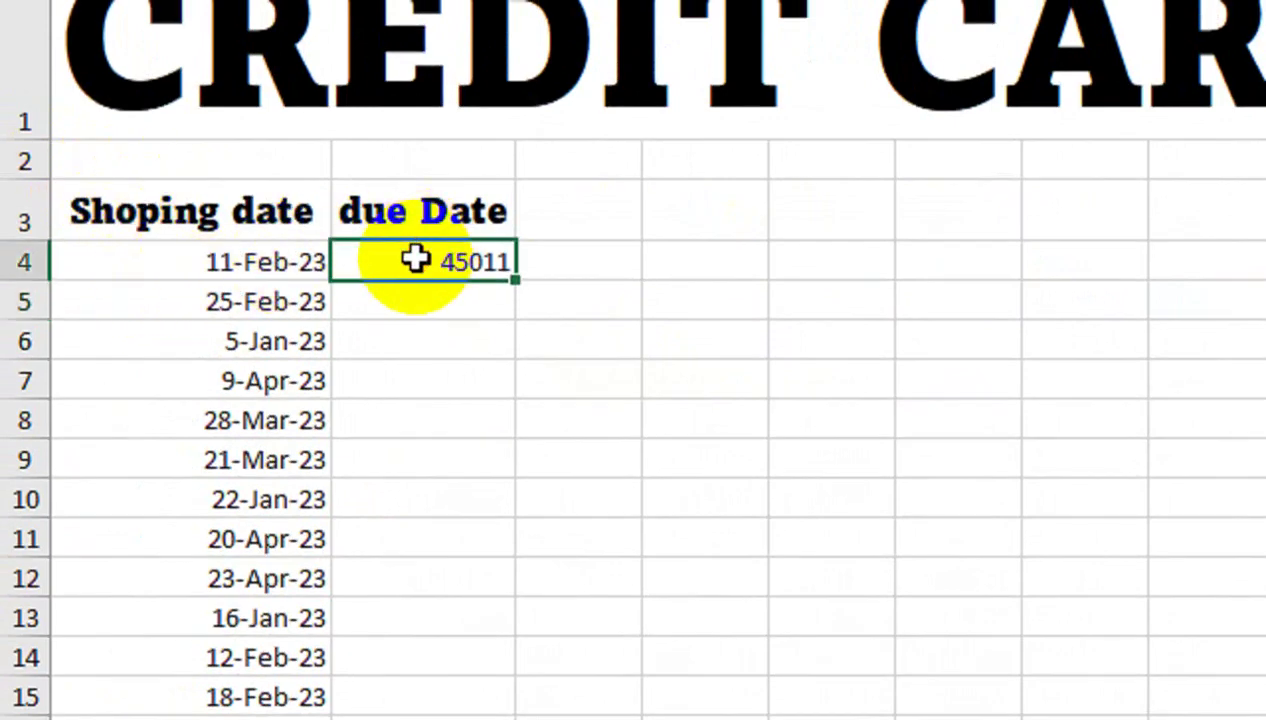
{"action": "left_click", "coordinate": [278, 259]}
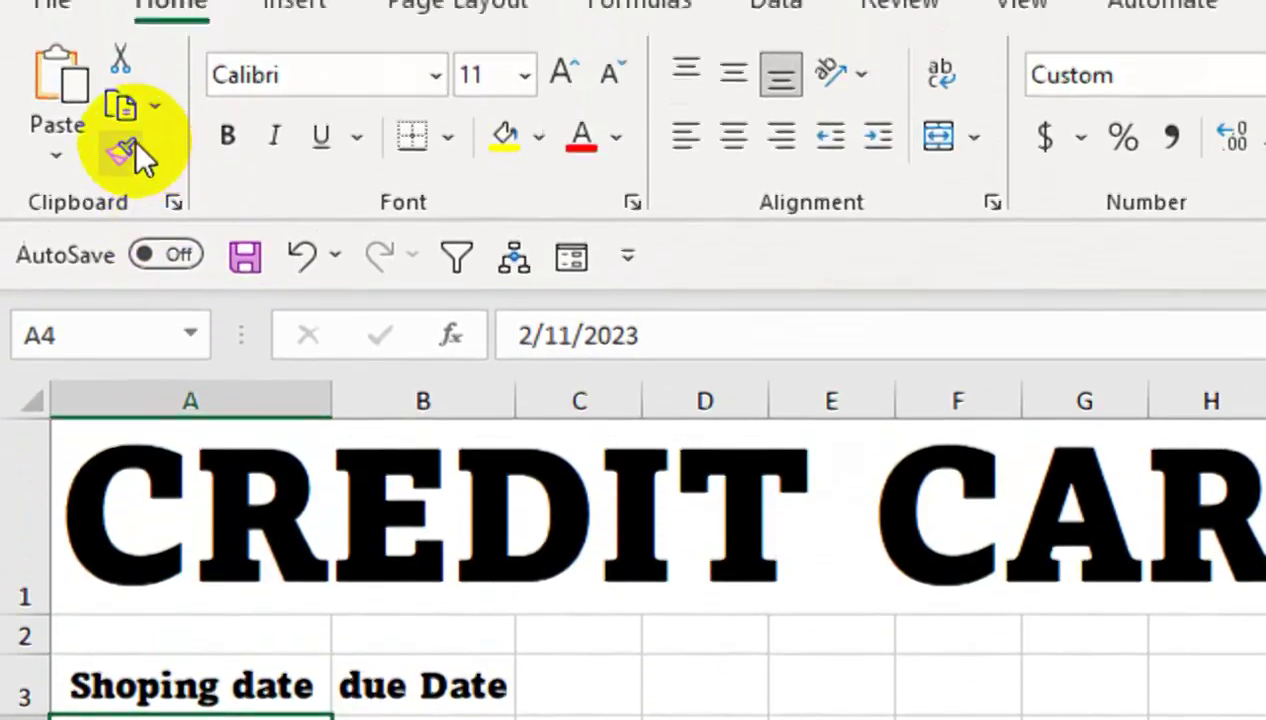
{"action": "left_click", "coordinate": [134, 145]}
{"action": "left_click", "coordinate": [383, 541]}
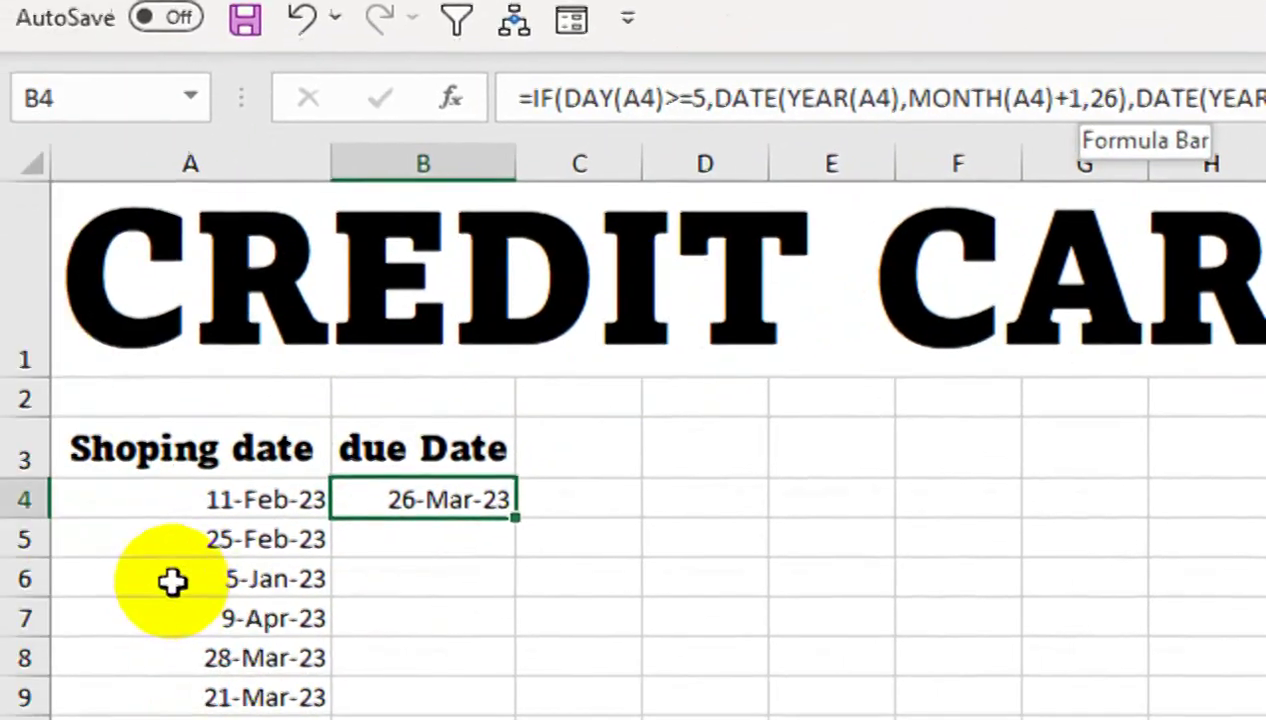
Change A4 to 5-Feb-23, then 4-Feb-23, confirming B4 recalculates to 26-Feb-23.
{"action": "left_click", "coordinate": [226, 500]}
{"action": "double_click", "coordinate": [226, 500]}
{"action": "left_click", "coordinate": [240, 498]}
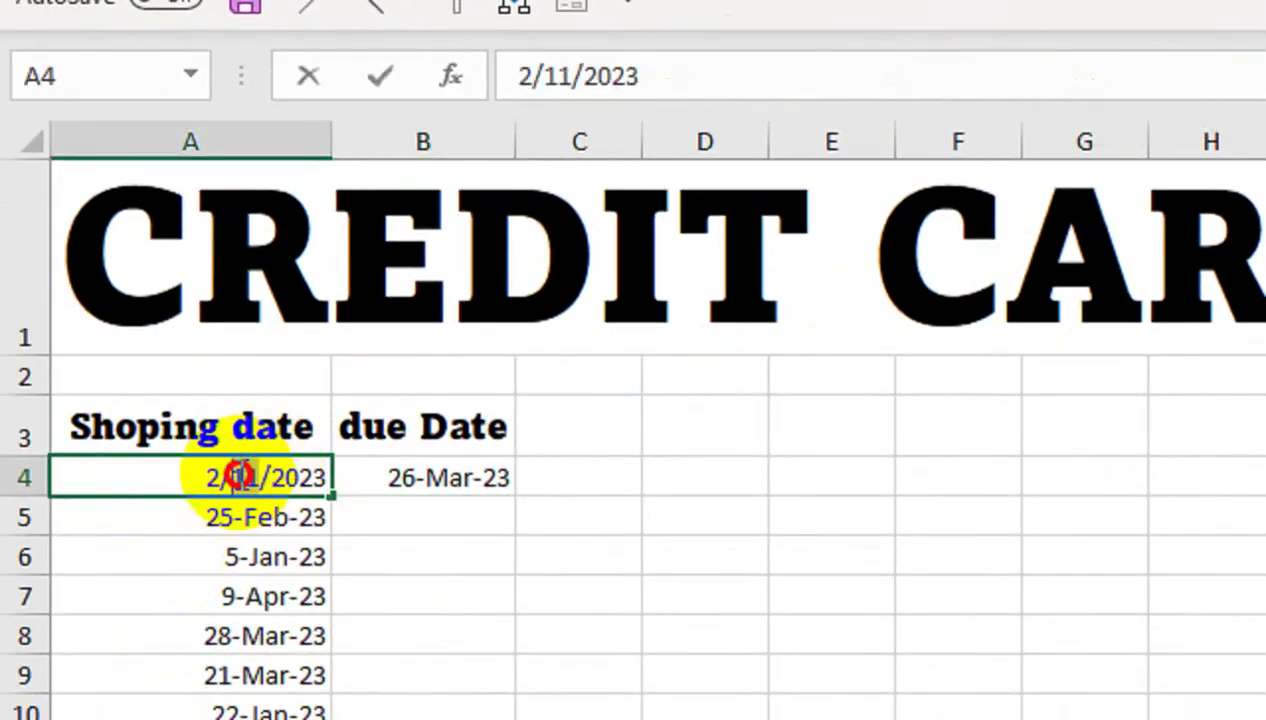
{"action": "type", "text": "5"}
{"action": "key", "text": "Return"}
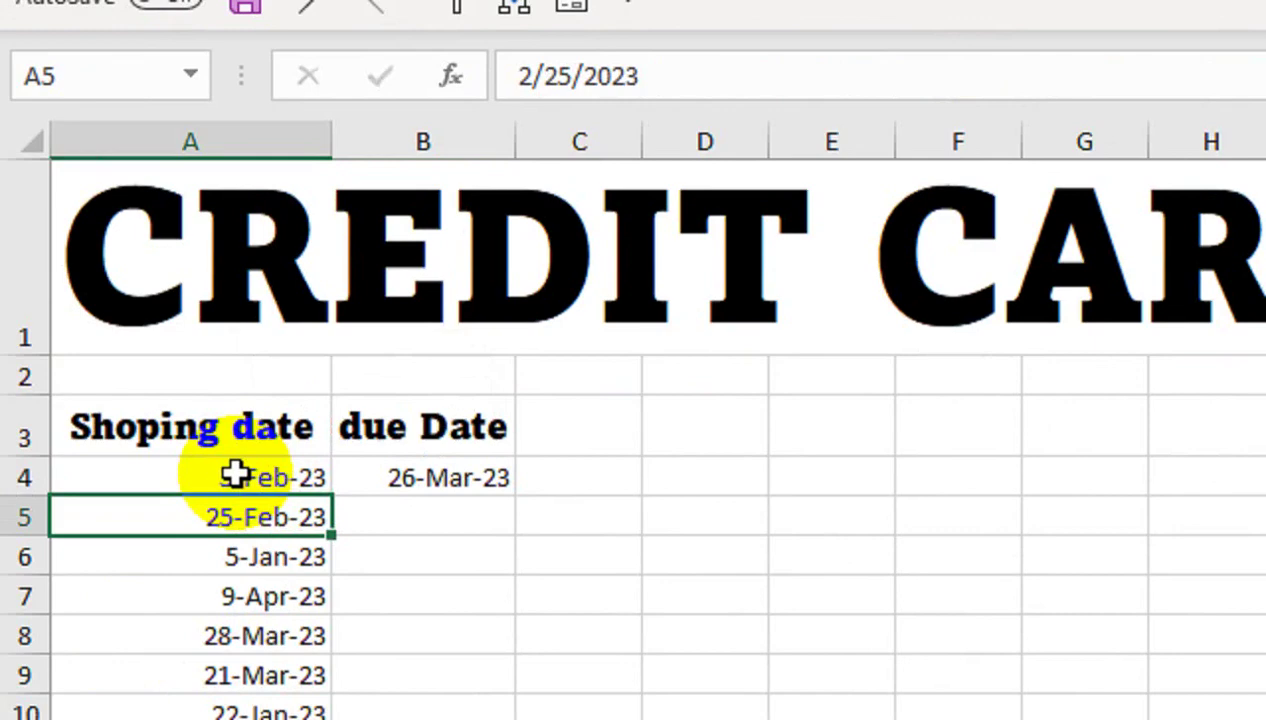
{"action": "left_click", "coordinate": [276, 473]}
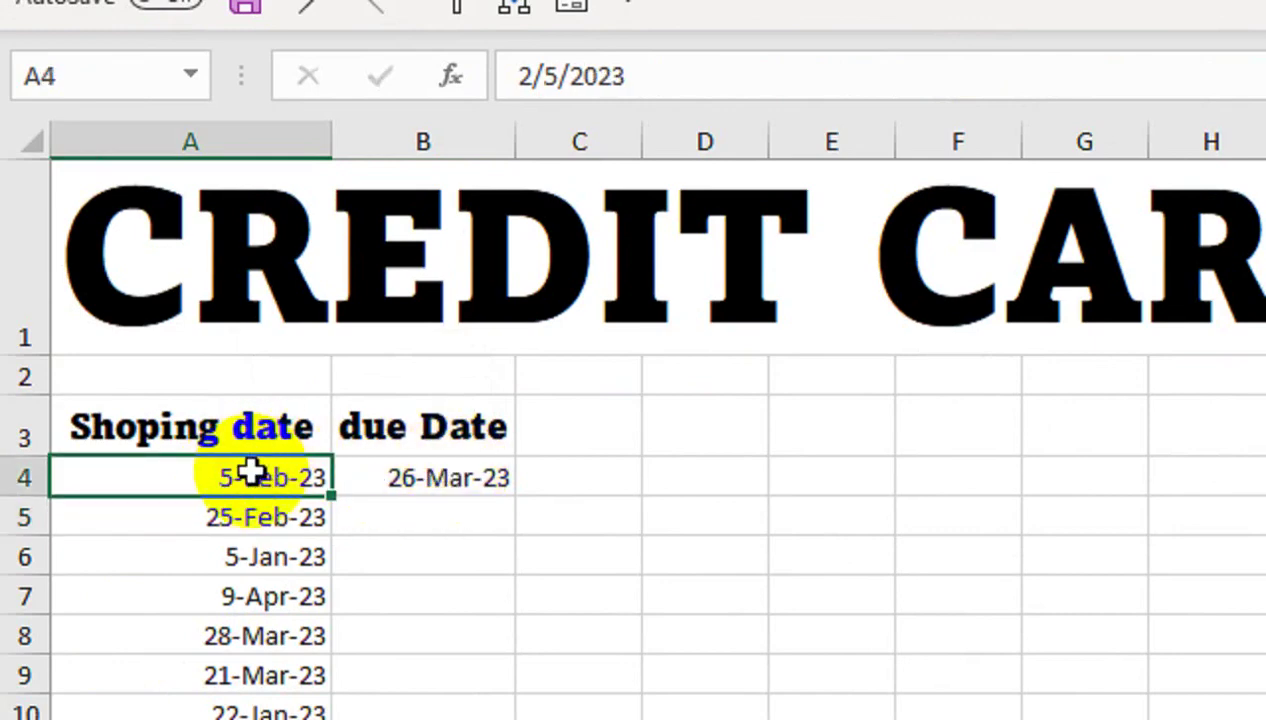
{"action": "double_click", "coordinate": [254, 476]}
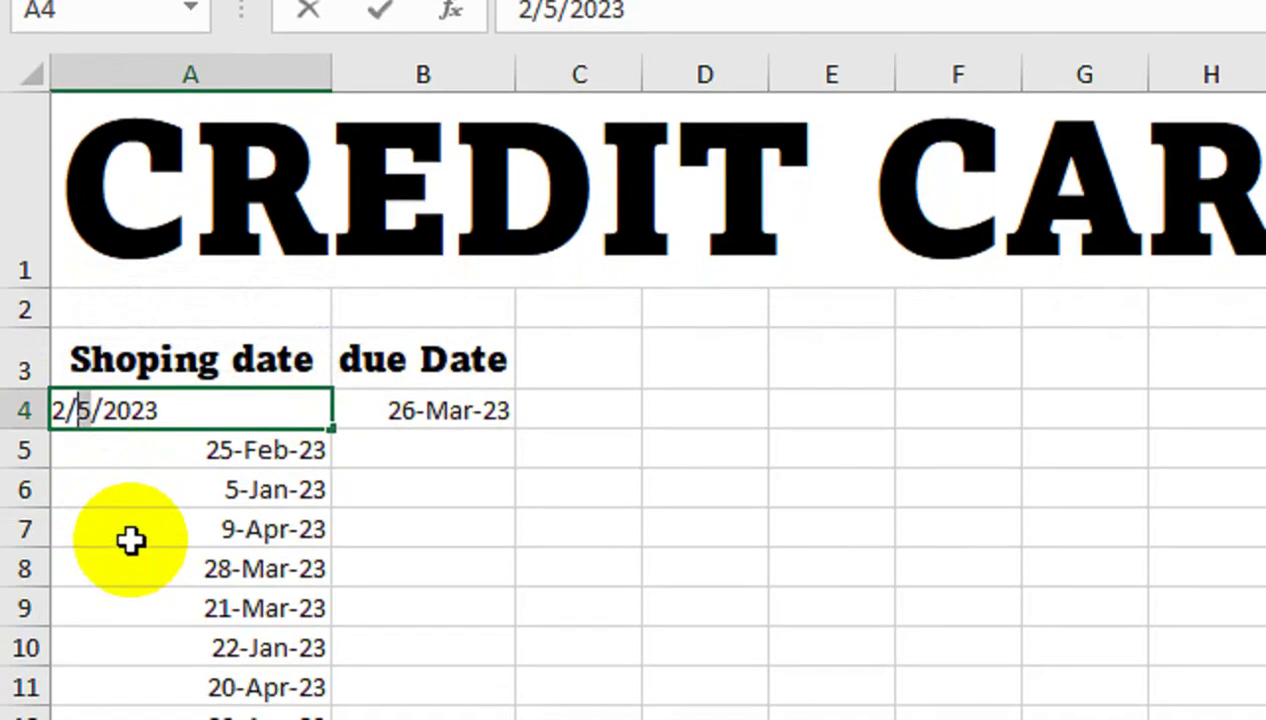
{"action": "key", "text": "Return"}
{"action": "left_click", "coordinate": [433, 412]}
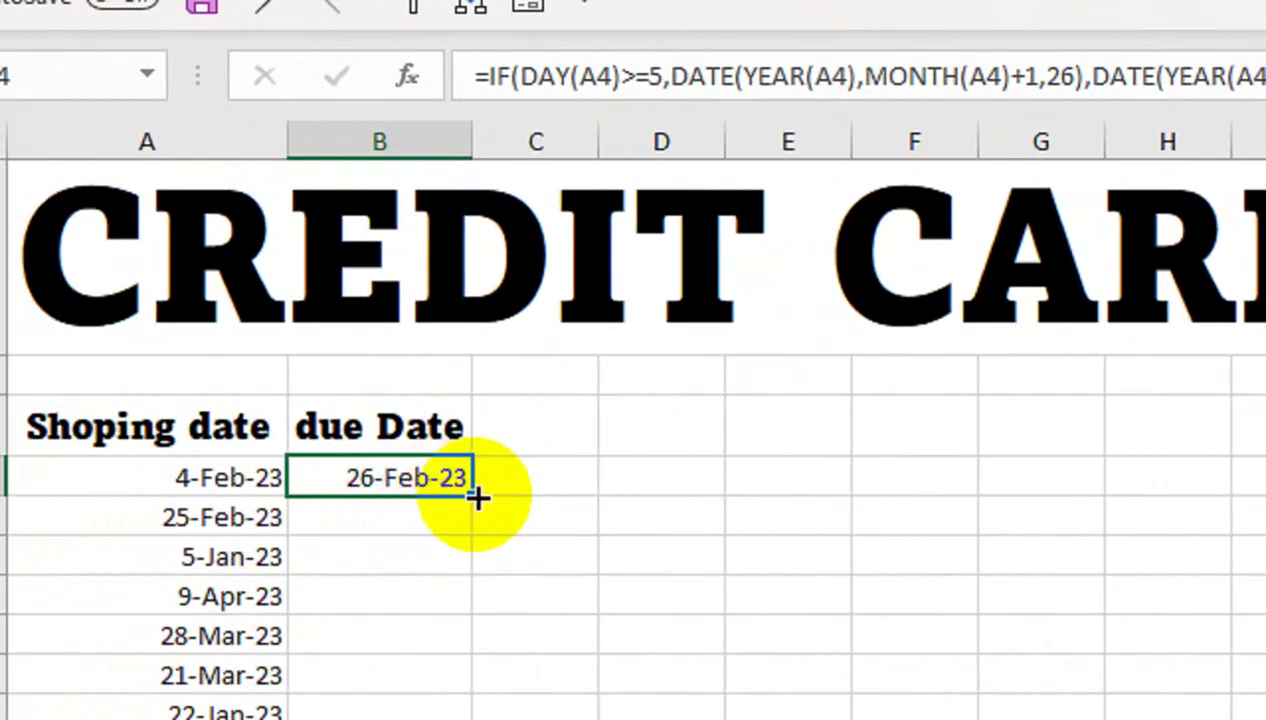
Fill the due-date formula down to row 16 and review B4's formula.
{"action": "double_click", "coordinate": [475, 497]}
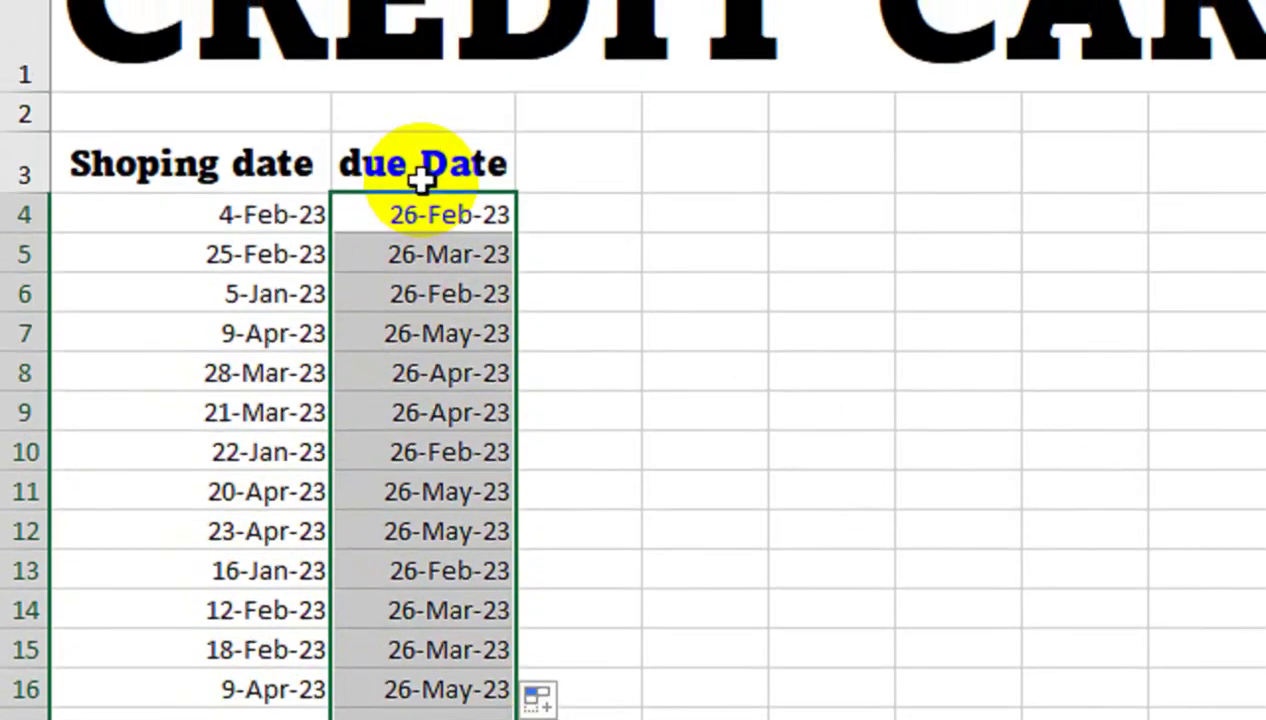
{"action": "left_click", "coordinate": [420, 120]}
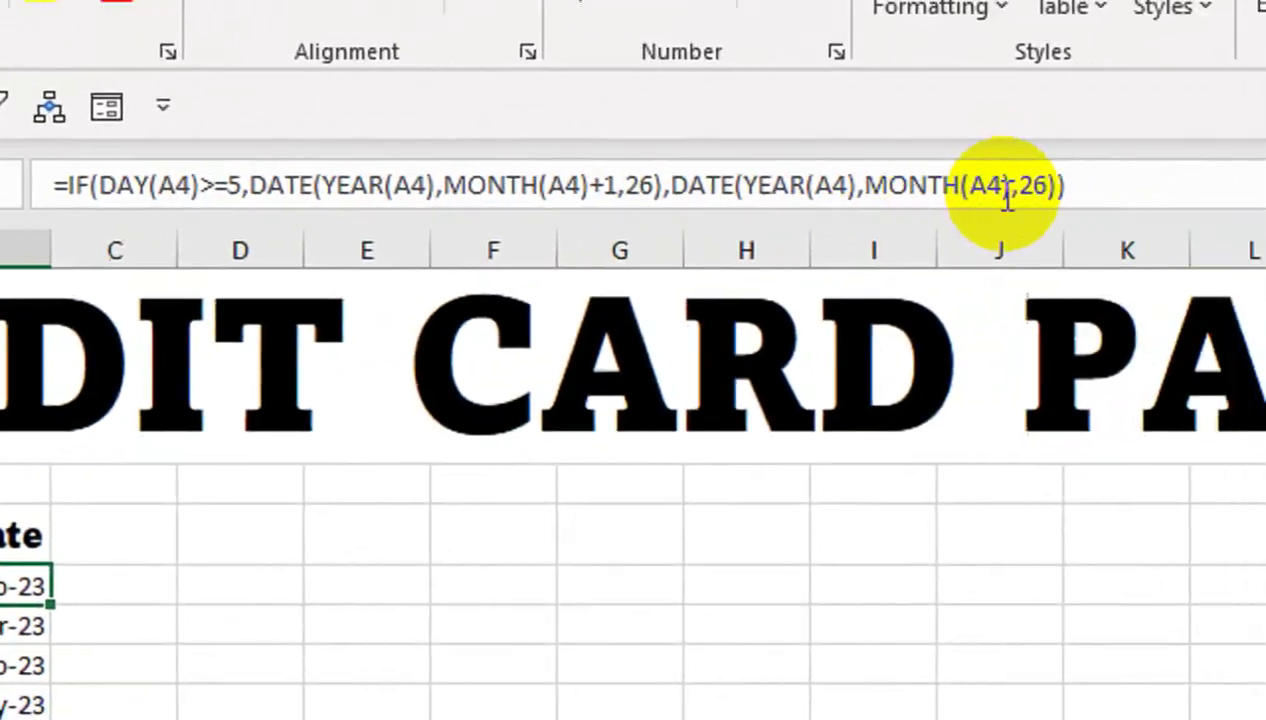
{"action": "left_click", "coordinate": [1050, 183]}
{"action": "double_click", "coordinate": [937, 187]}
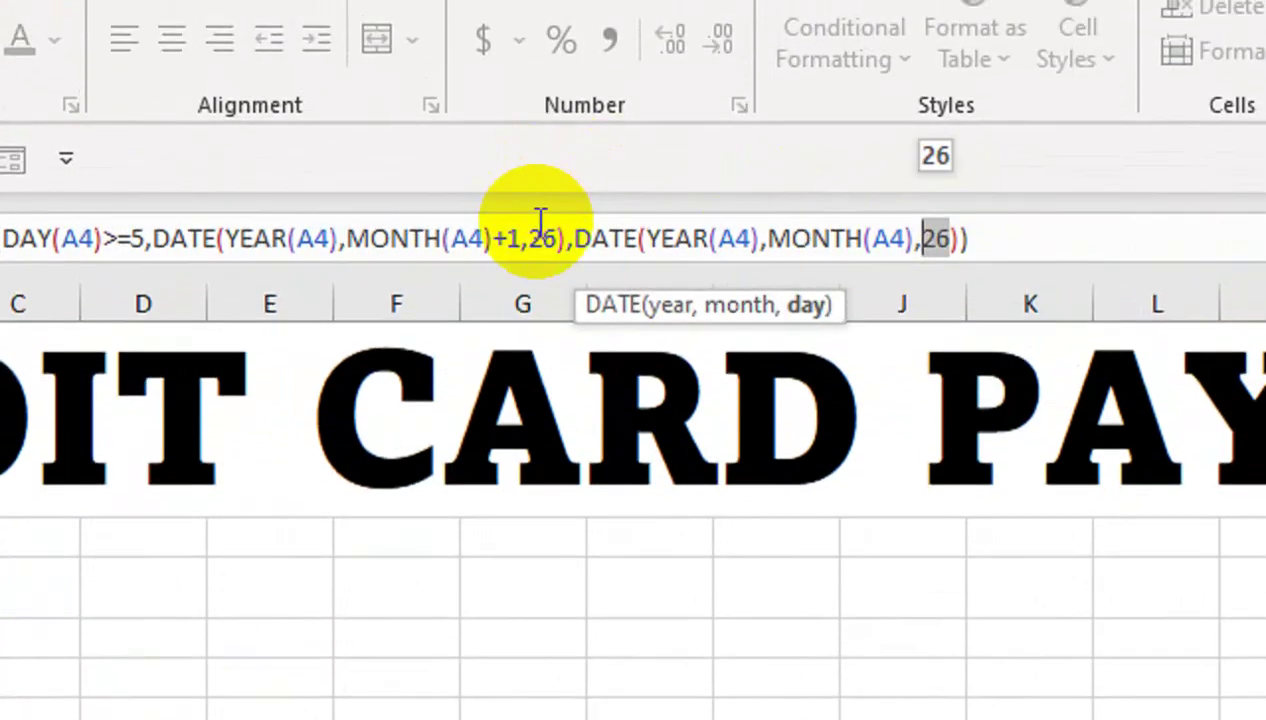
{"action": "key", "text": "Return"}
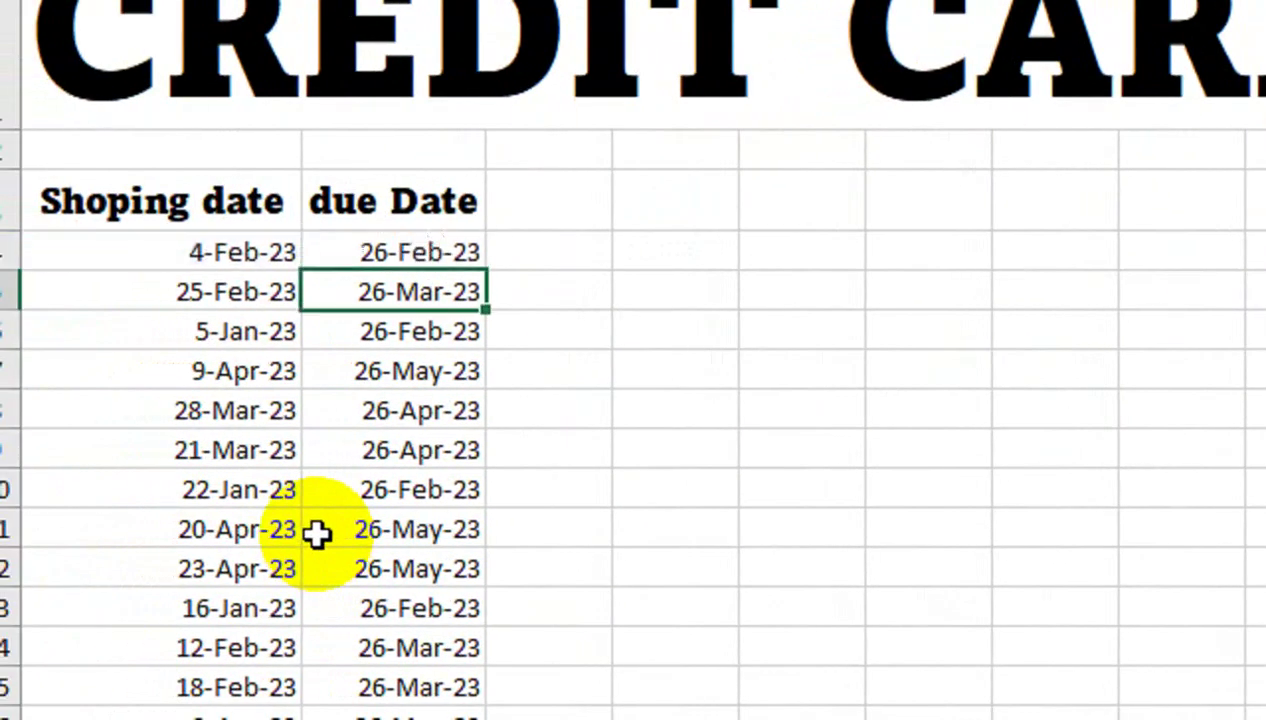